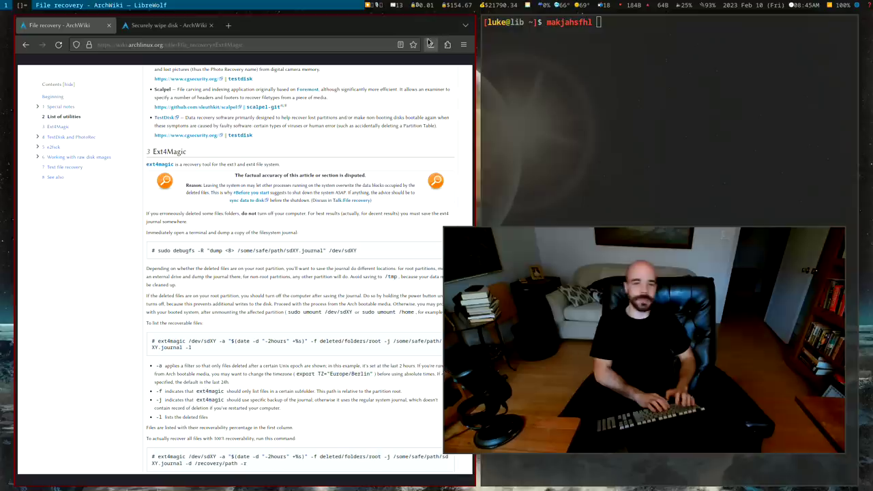
Clear the terminal prompt and review the dd example on the File recovery page
key(ctrl+u)
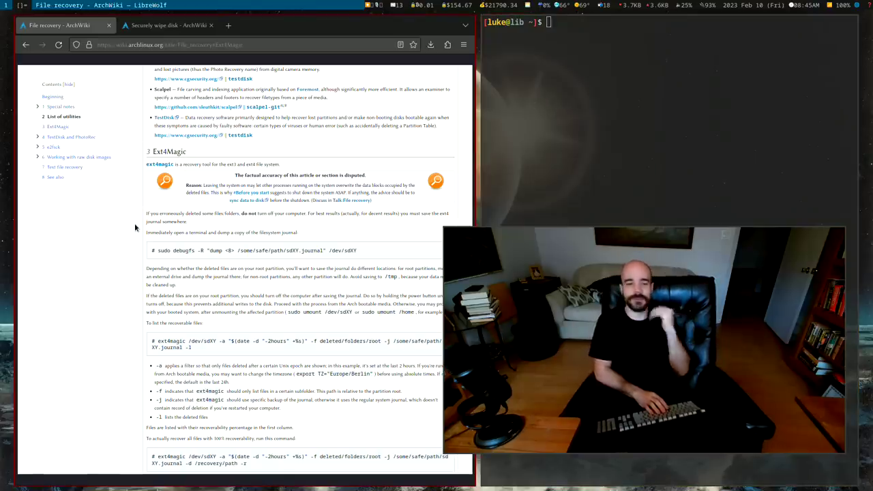
scroll(134, 223, down, 5)
scroll(134, 227, down, 9)
scroll(134, 226, up, 6)
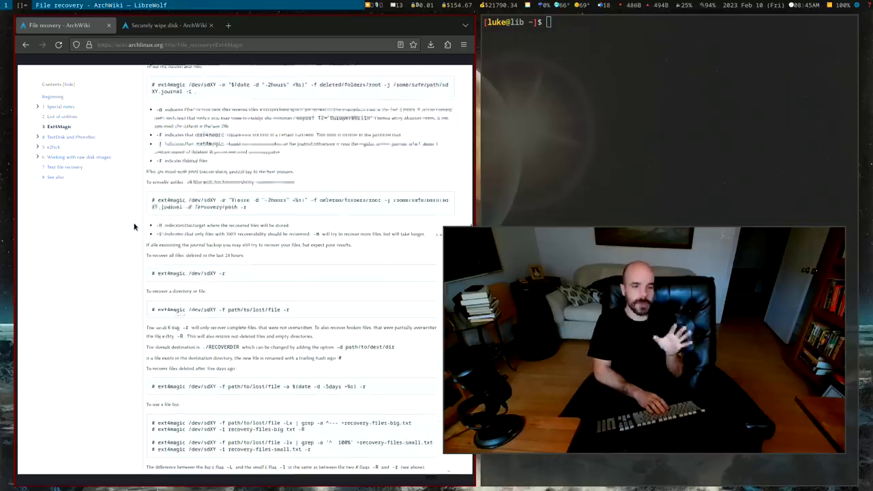
scroll(134, 227, up, 10)
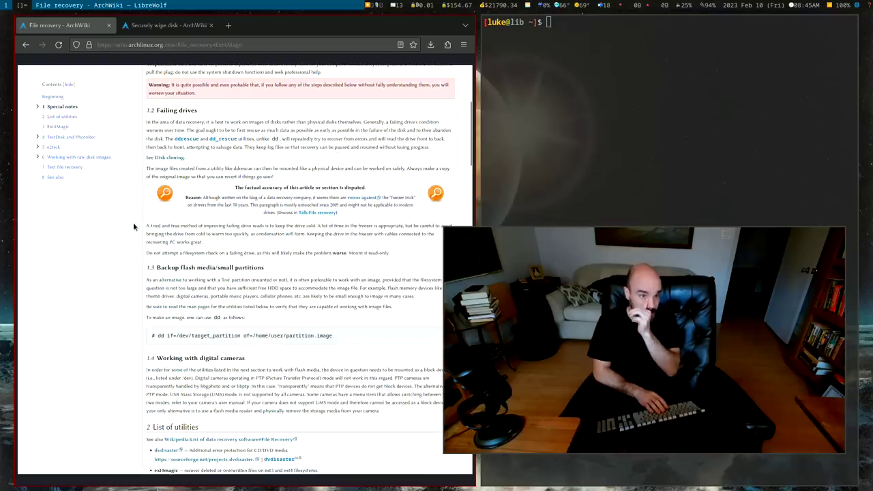
scroll(133, 222, down, 2)
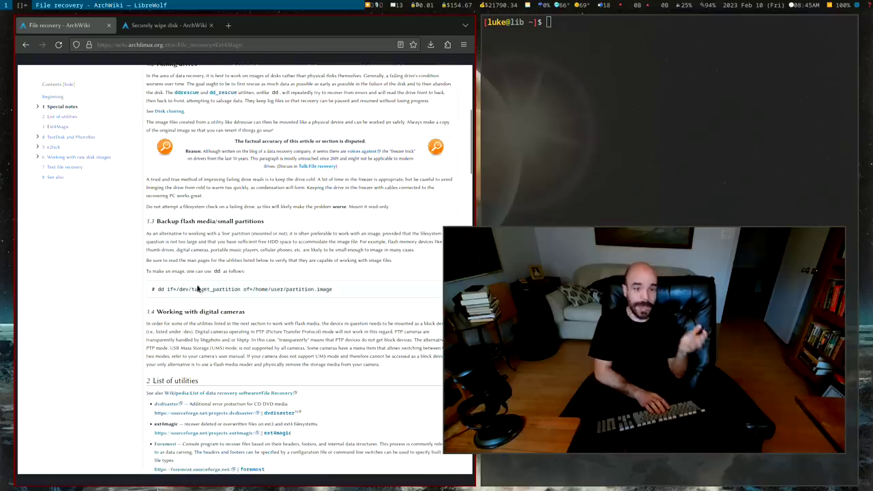
triple_click(196, 289)
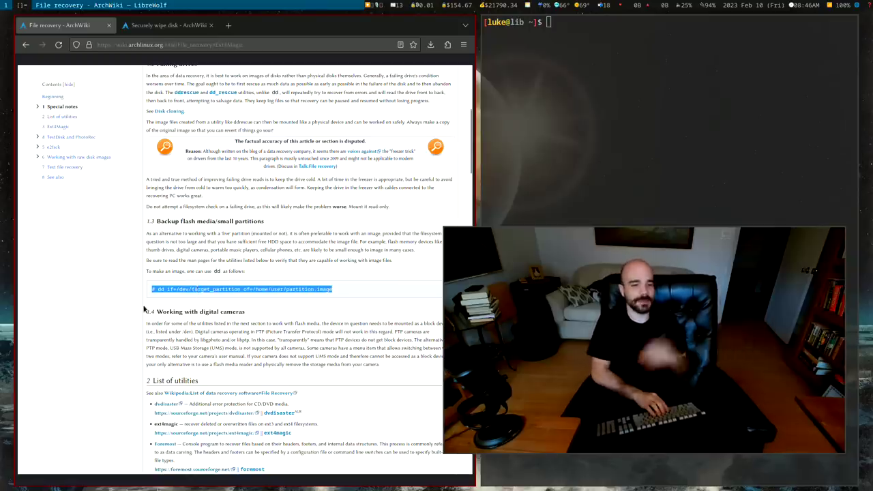
click(195, 290)
Close the File recovery article, leaving Securely wipe disk open
scroll(144, 310, down, 5)
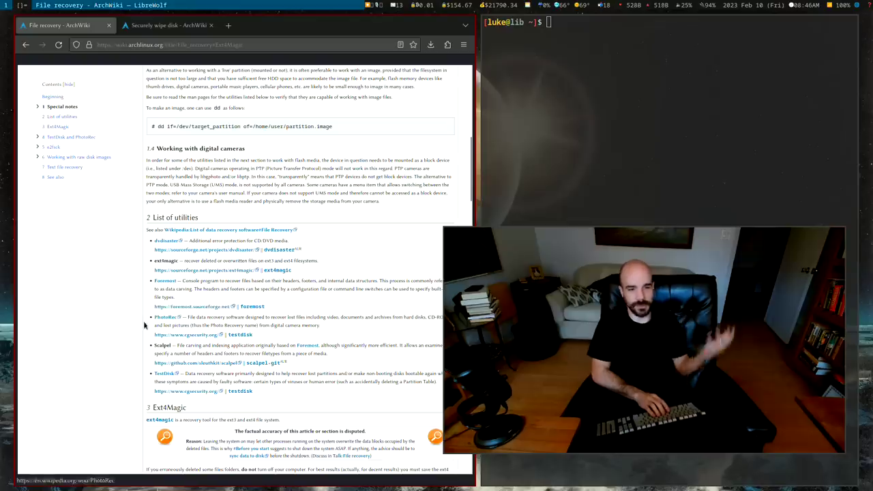
scroll(144, 354, down, 5)
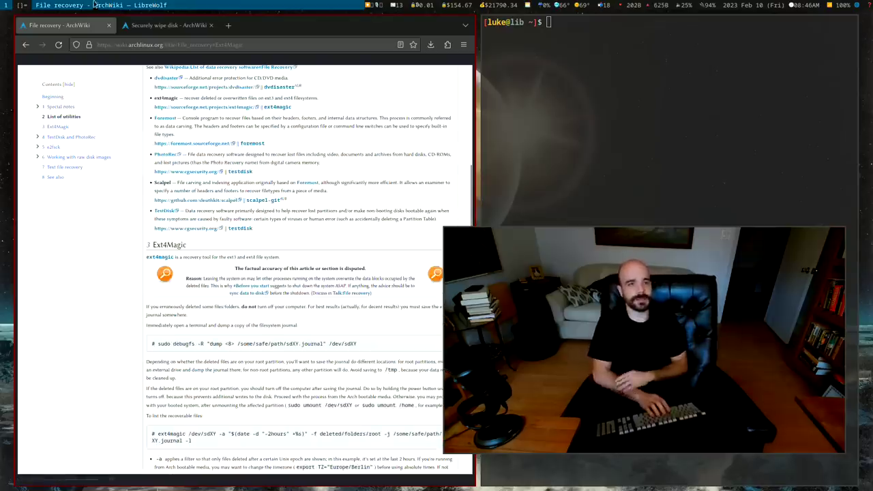
click(108, 25)
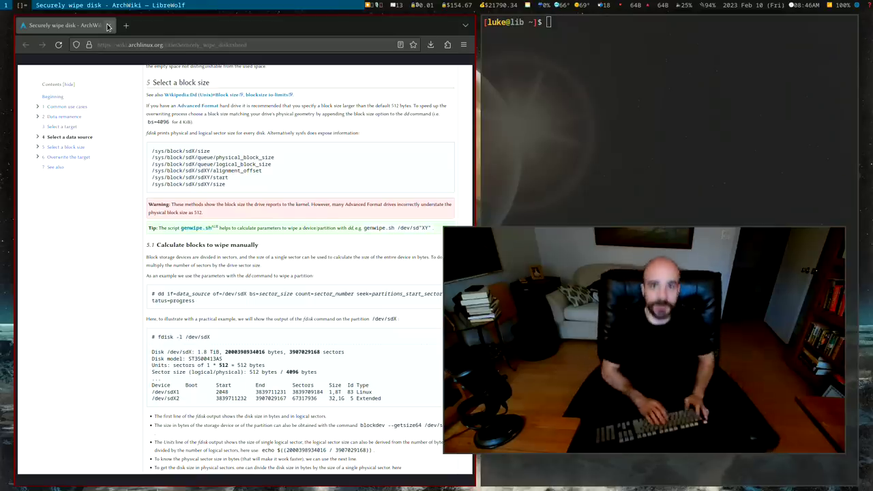
Focus the terminal, clear it, and open secret-file in Neovim
key(super+space)
key(Return)
key(ctrl+l)
text(vim secret-file)
key(Return)
Write 'This is my secret file:' and a bitcoin private key line with a sample key
text(iThis is my secret file:)
key(Return)
key(Return)
text(Here's my bitcoin seed)
key(BackSpace)
key(BackSpace)
key(BackSpace)
key(BackSpace)
text(private key:)
key(Return)
text(1281j)
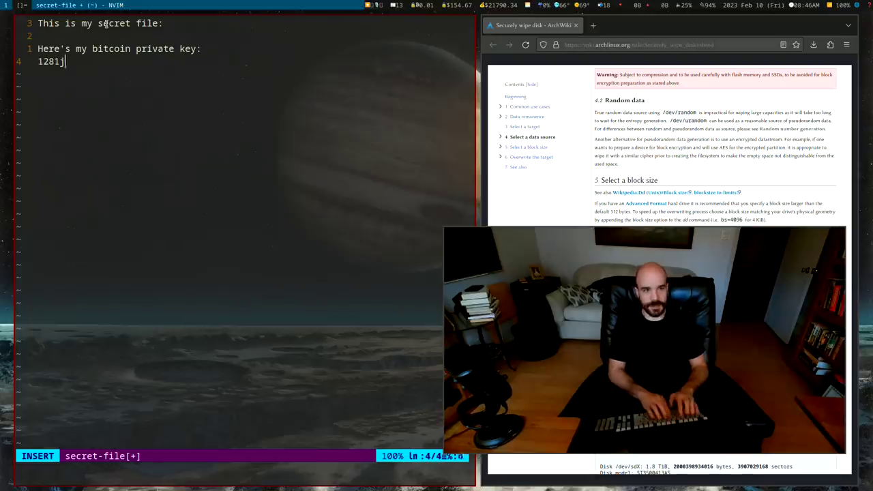
text(bhn23oiyioq hoiq8wy954uh12qilhroq7y235)
key(Escape)
Add a 'Secret pass:' line with a sample password, then save and quit with :wq
key(o)
key(Return)
text(Sec)
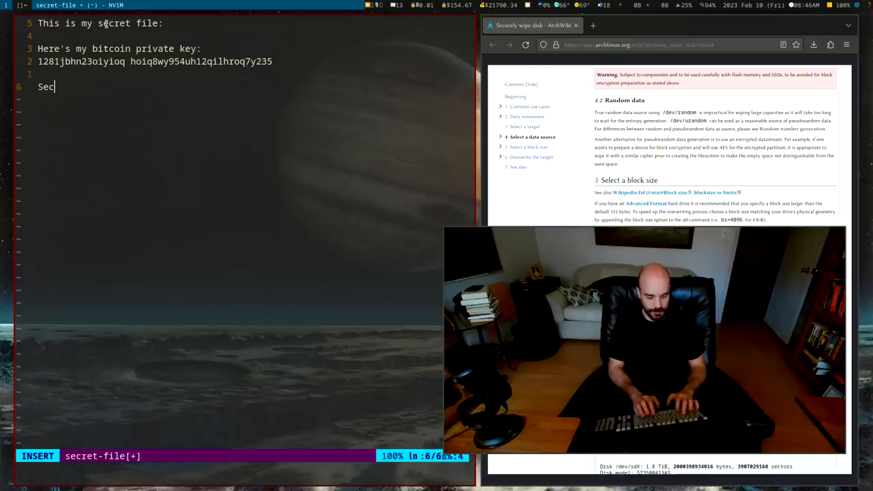
text(ret pass:)
key(Return)
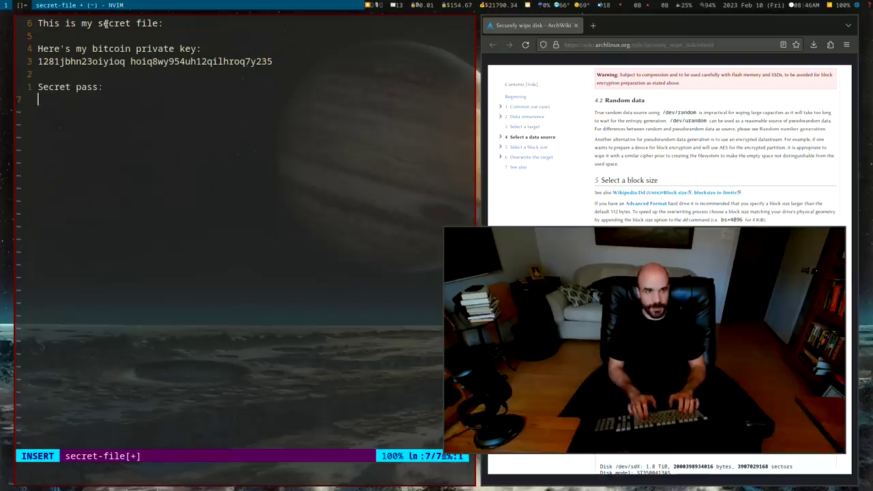
text(secret-password)
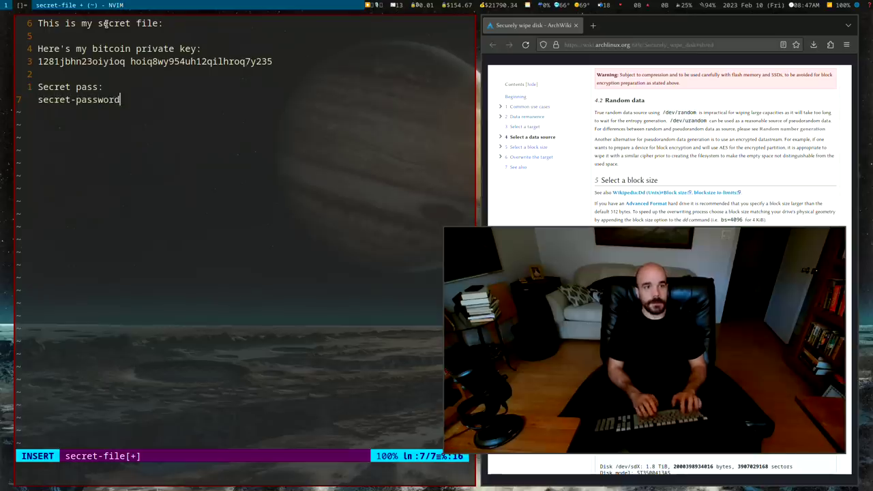
key(Escape)
text(:wq)
key(Return)
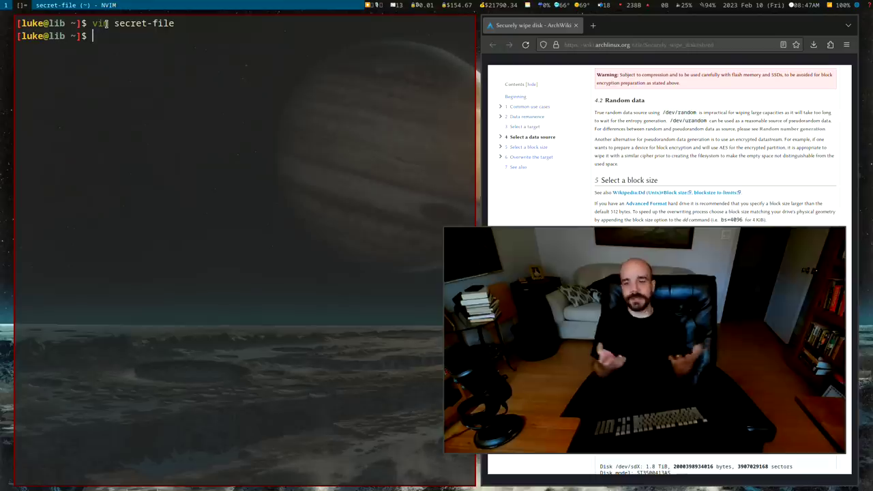
Run shred on secret-file, editing the typed rm into shred, then reopen it in Neovim
text(rm sec)
key(Tab)
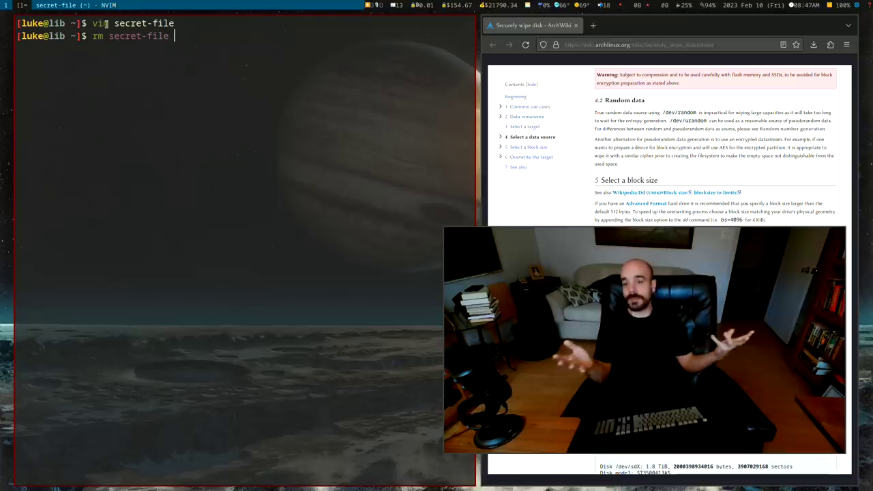
key(Escape)
key(0)
text(cw)
text(shred)
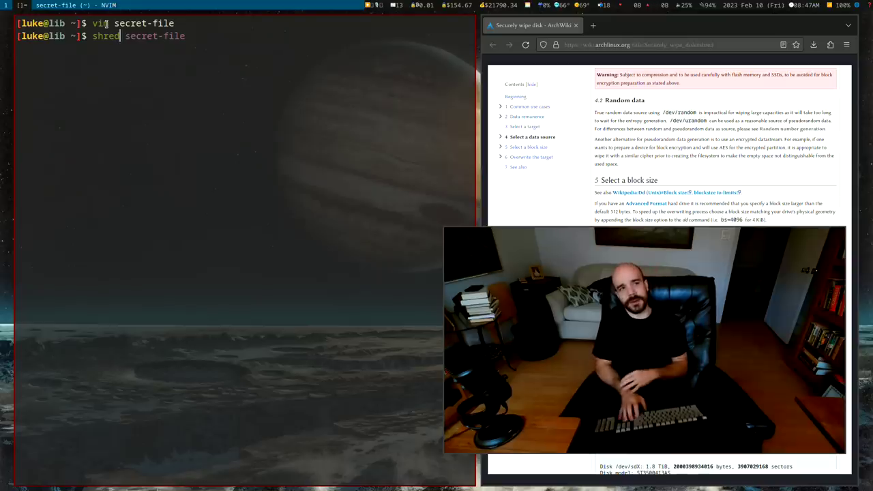
key(Return)
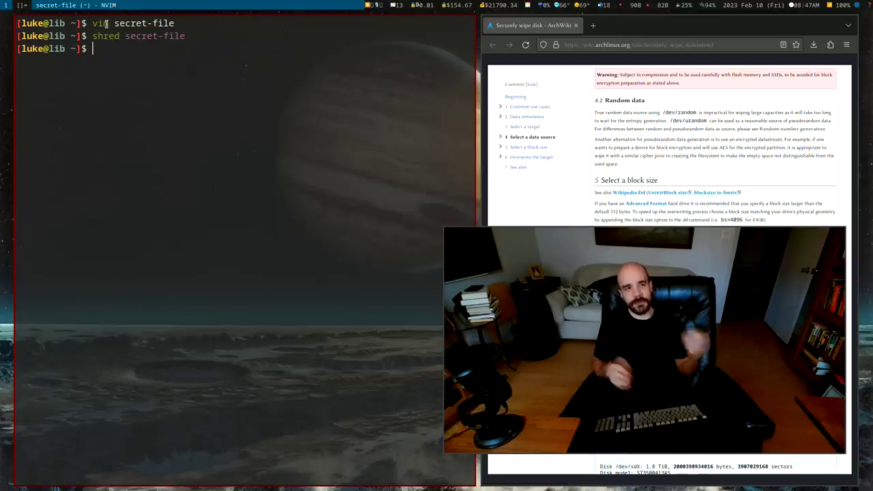
text(vim secret-file)
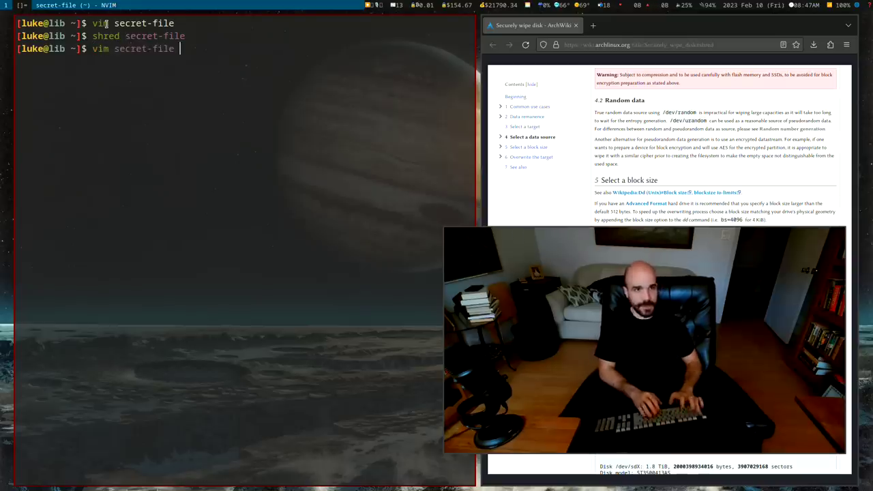
key(Return)
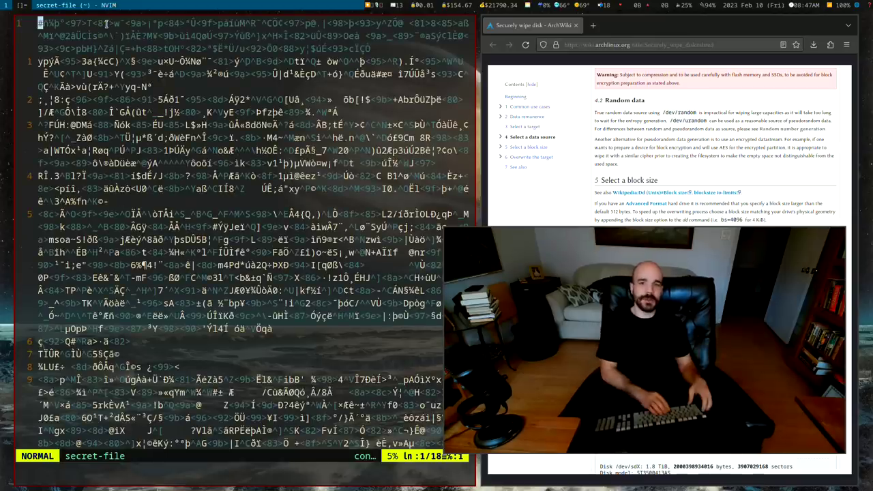
Search the wiki page for 'shred', then quit Neovim on the garbled secret-file
key(super+Return)
key(slash)
text(shred)
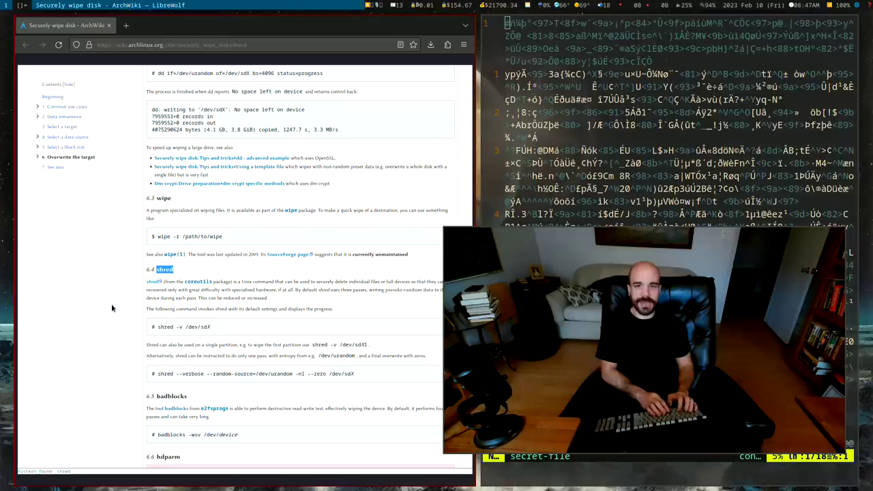
key(super+Return)
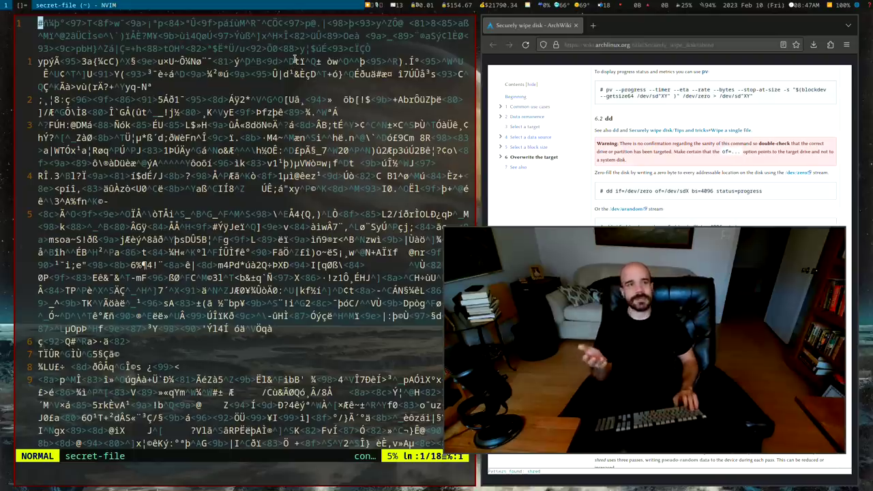
text(:q)
key(Return)
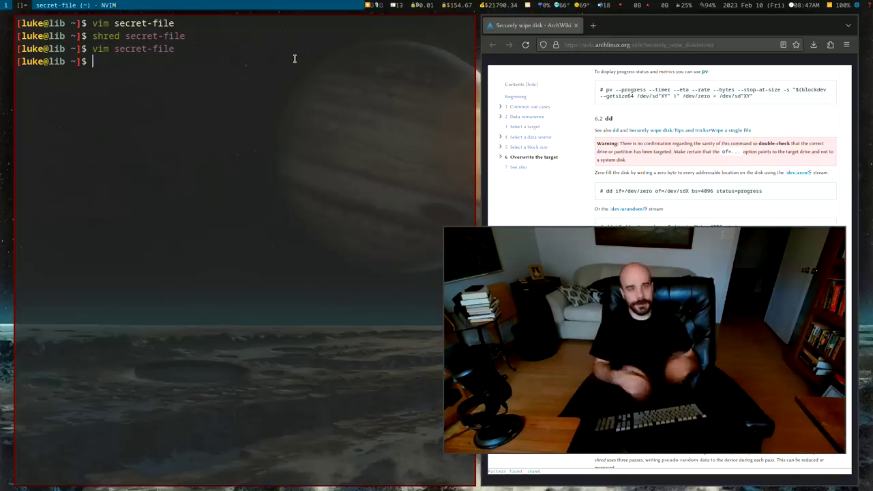
Read the shred manual page with man shred
text(man shred)
key(Return)
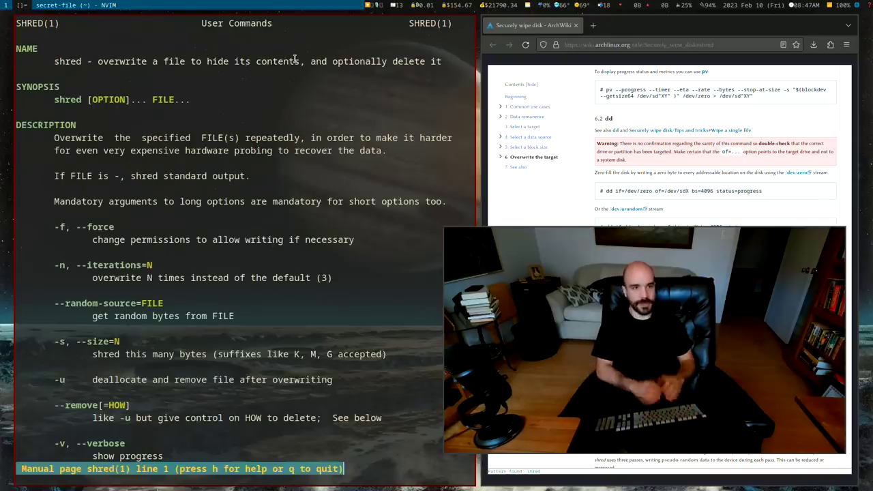
key(d)
Replace secret-file's contents with gibberish 'alksjdfhklj alkjsdh ksjdf' and save it
text(d)
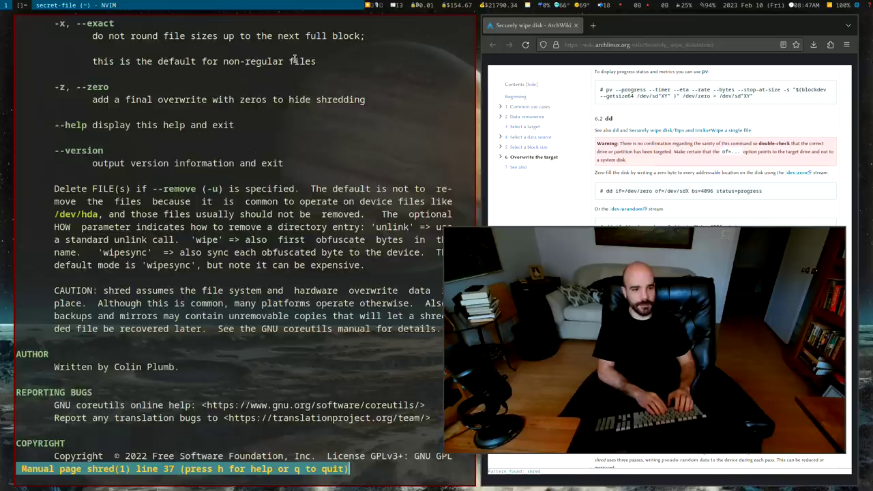
text(qvim secret-file)
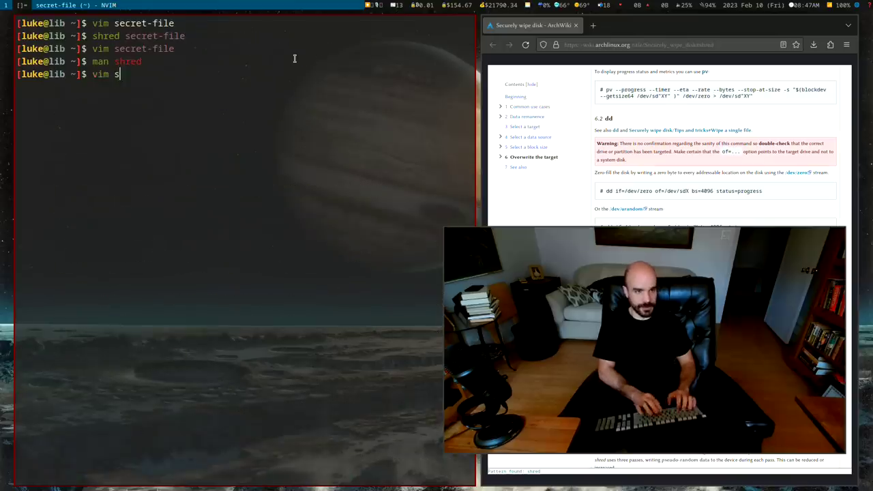
key(Return)
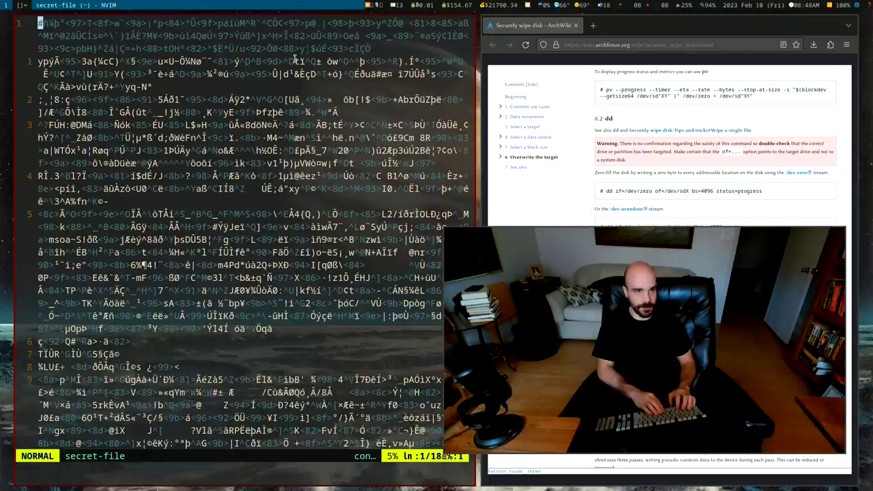
key(d)
key(shift+g)
key(i)
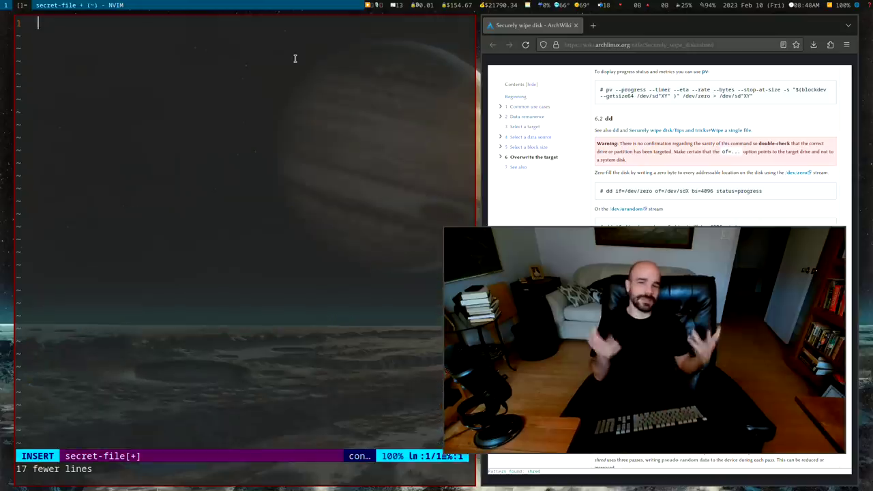
text(alksjdfhklj alkjsdh ksjdf)
key(Escape)
text(:wq)
key(Return)
Run shred -u secret-file, then jump to the wiki's shred section
key(Up)
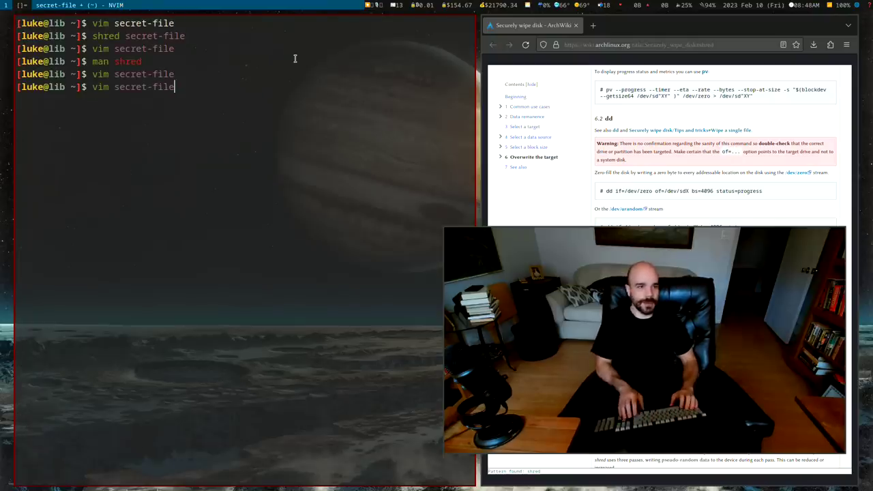
key(Escape)
text(0cwshred )
text(-u)
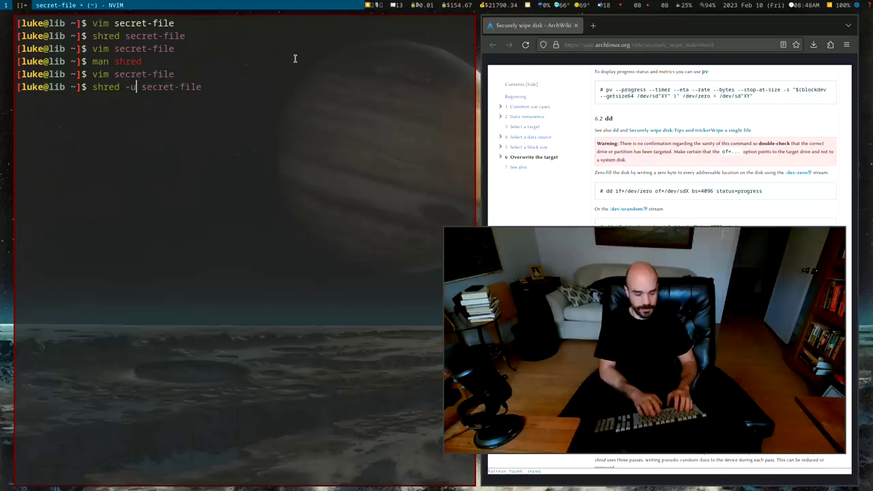
key(Return)
text(vim secr)
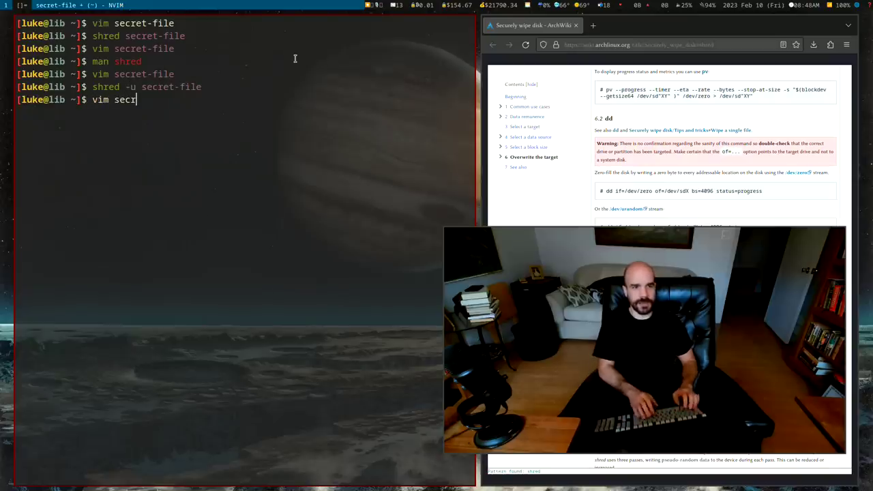
key(ctrl+u)
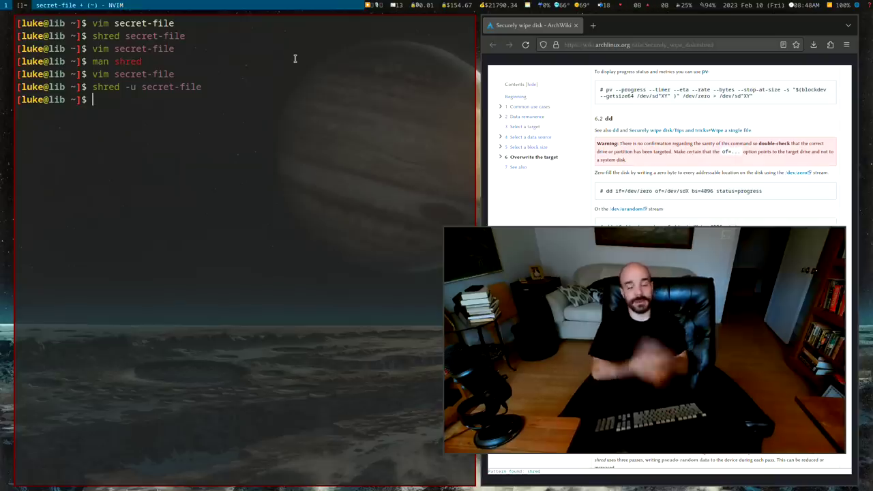
key(super+space)
key(n)
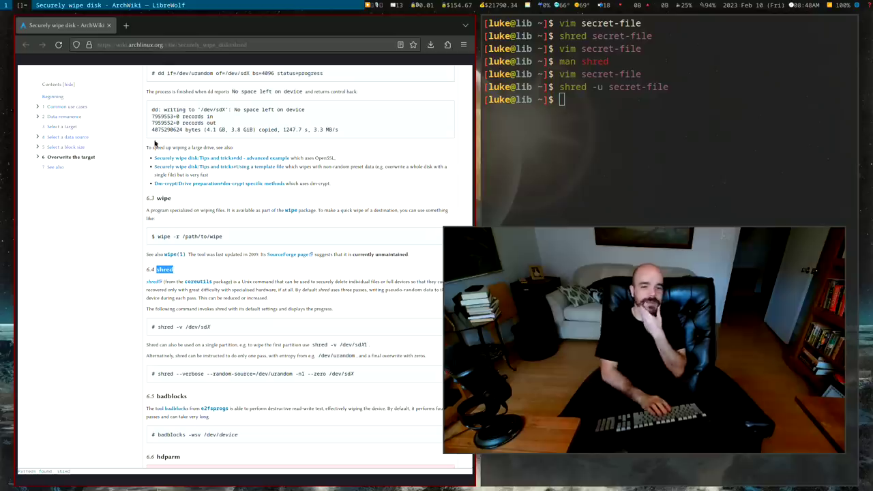
Stream cat /dev/random to the screen and stop it with Ctrl+C
text(cat)
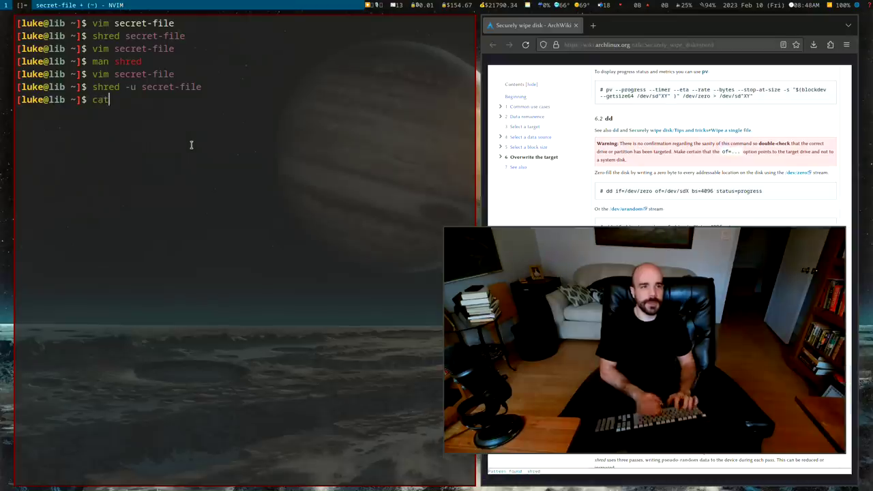
text( /dev/ur)
key(Tab)
key(BackSpace)
key(BackSpace)
key(BackSpace)
key(BackSpace)
key(BackSpace)
key(BackSpace)
key(BackSpace)
text(r)
key(Tab)
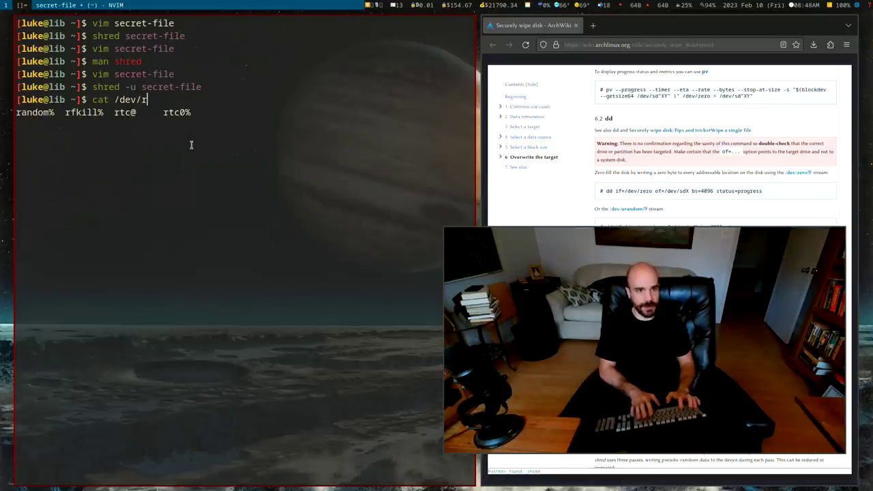
text(a)
key(Tab)
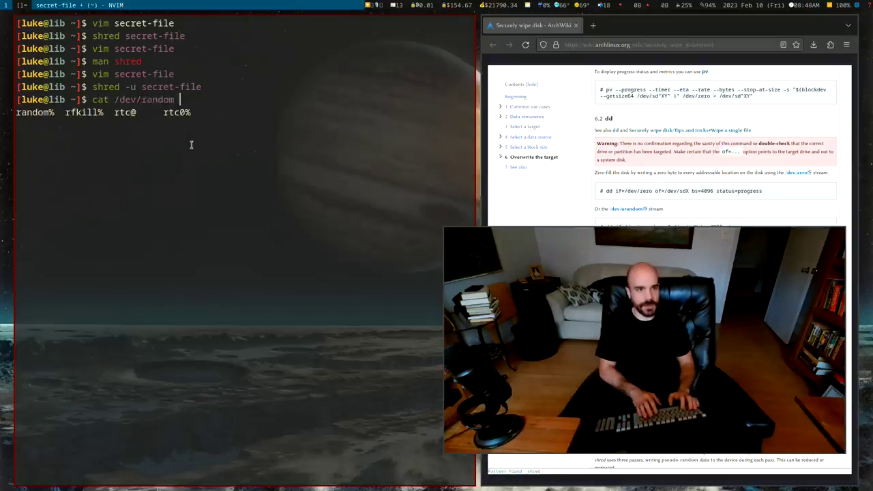
key(Return)
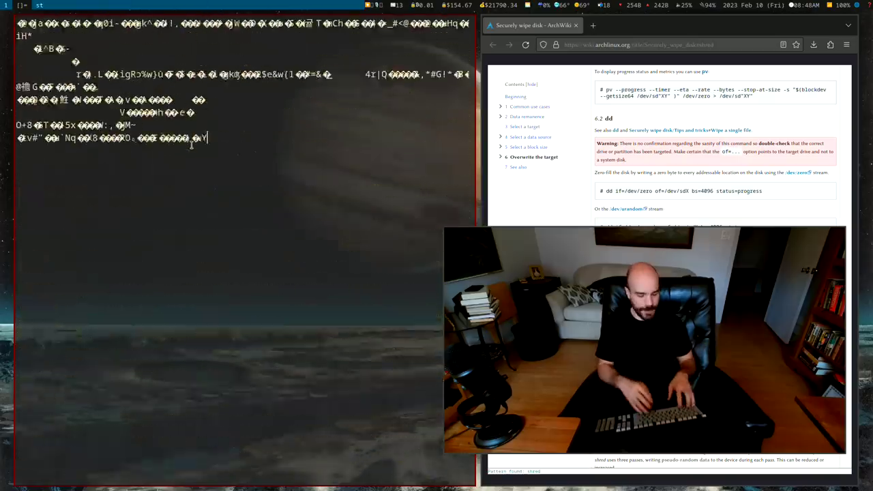
key(ctrl+c)
key(Return)
key(Return)
Stream cat /dev/urandom, stop it, and clear the terminal screen
key(Up)
key(Left)
key(Left)
key(Left)
key(Left)
key(Left)
key(Left)
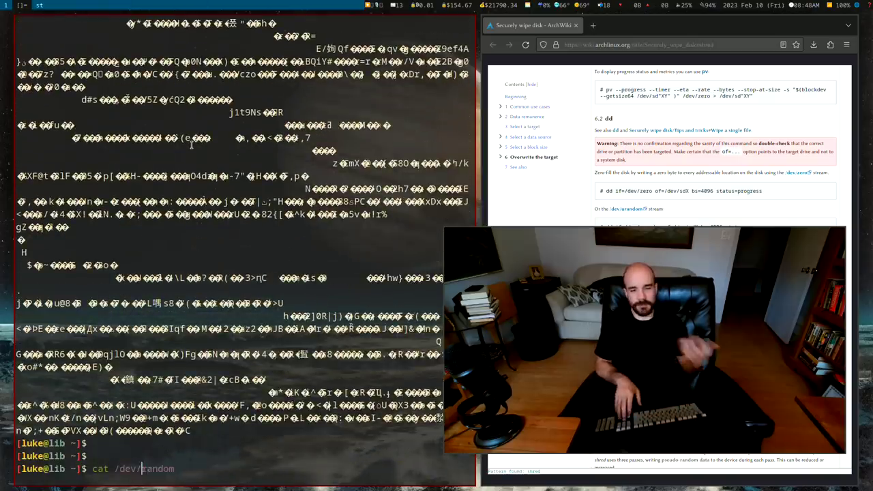
text(u)
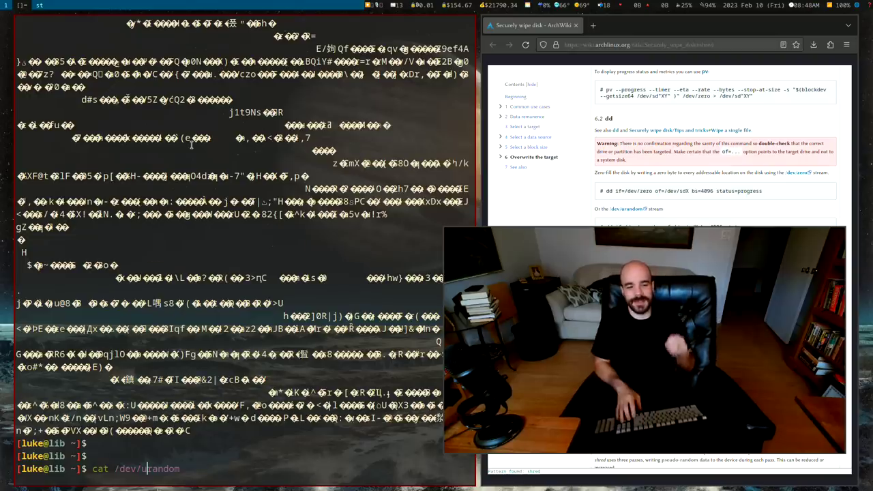
key(Return)
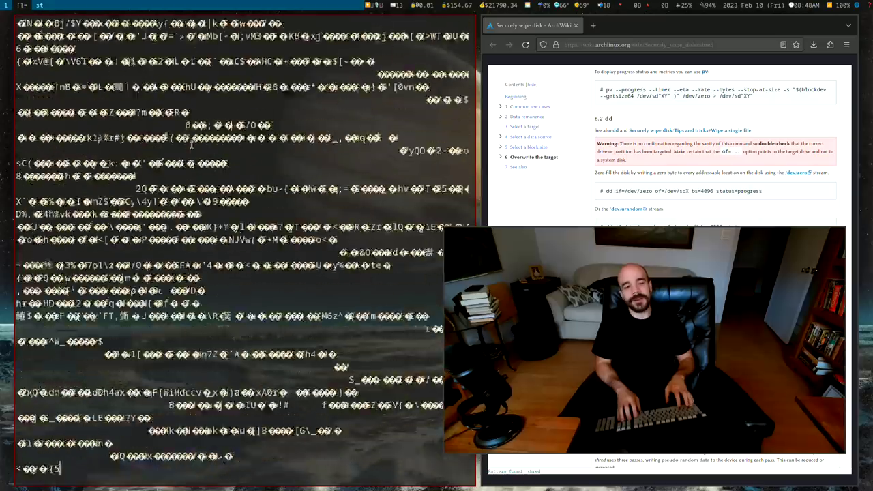
key(ctrl+c)
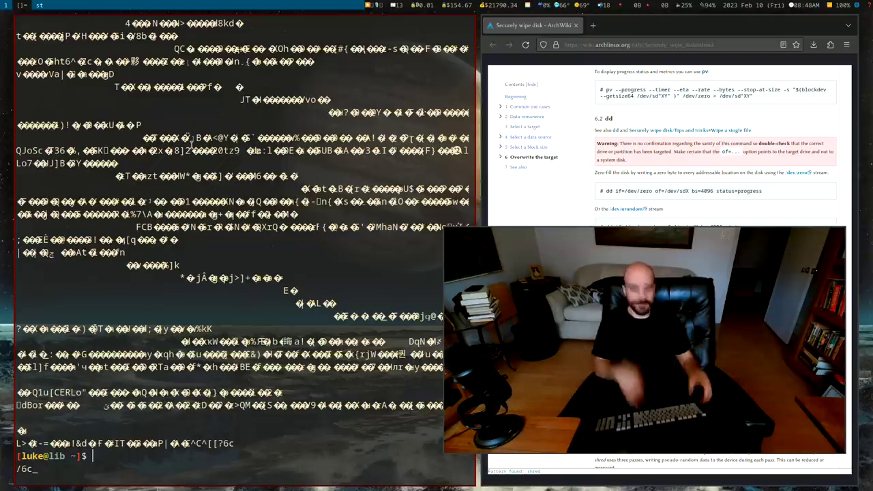
key(ctrl+l)
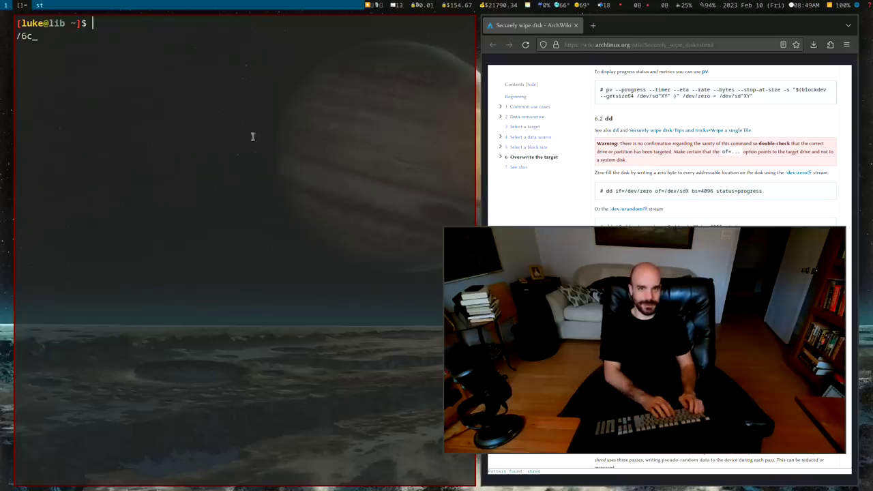
Kill the cluttered terminal window and spawn a fresh one beside the wiki
key(super+q)
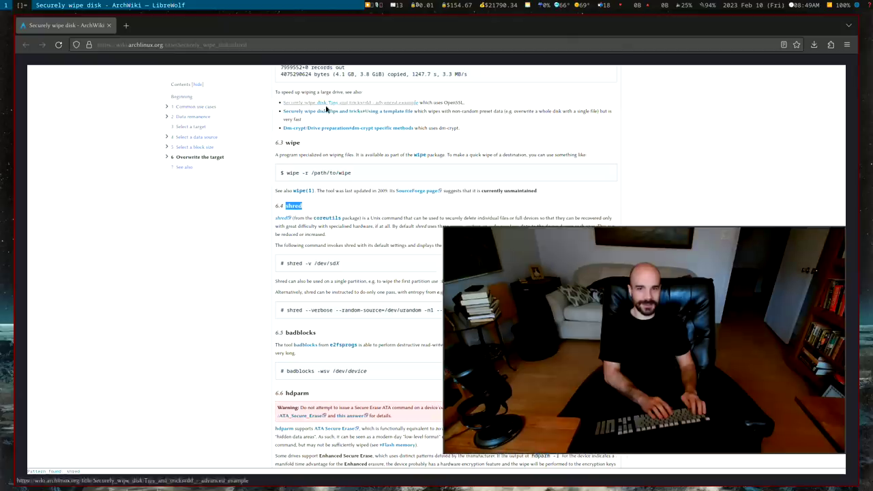
key(super+Return)
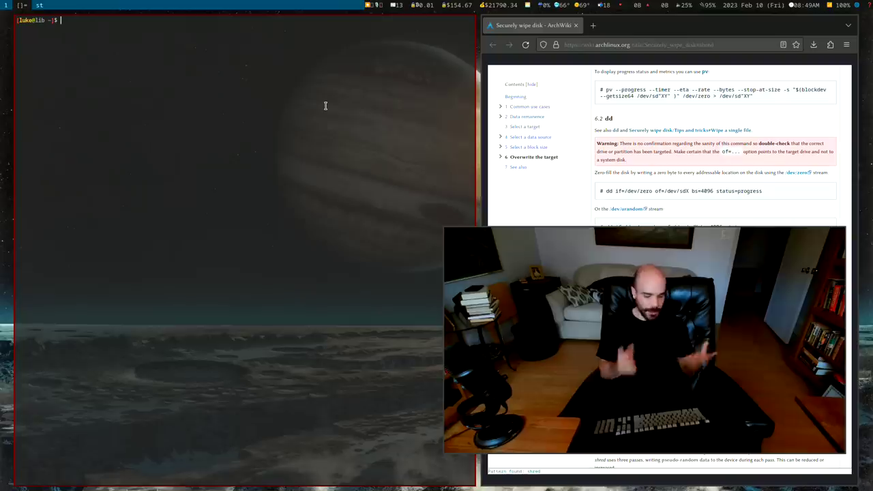
Create an empty file named file with touch and enlarge the terminal text
text(dd)
key(BackSpace)
key(BackSpace)
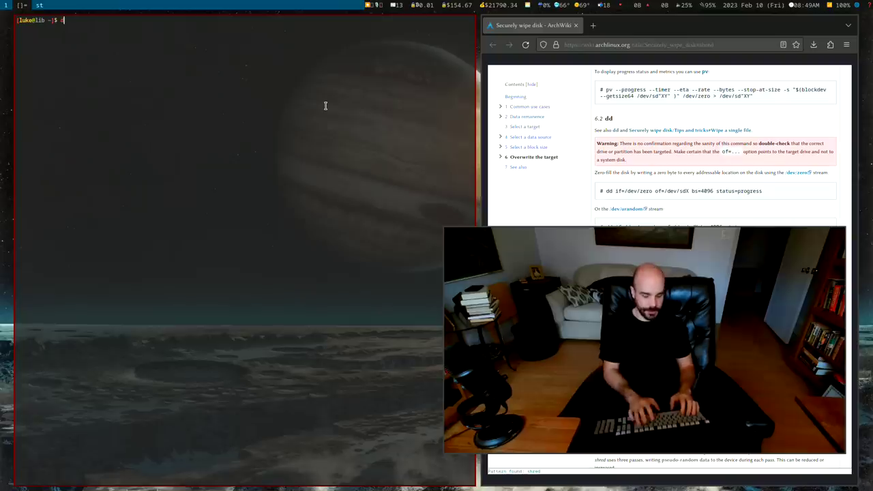
text(touch file)
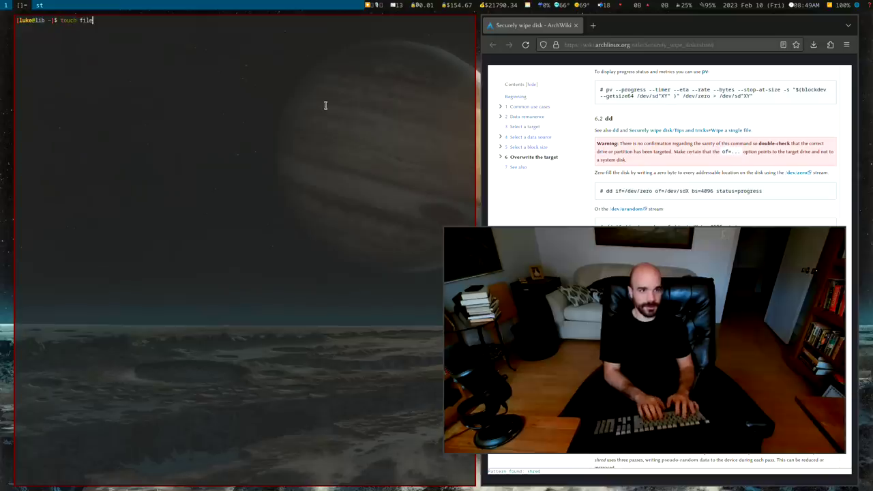
key(Return)
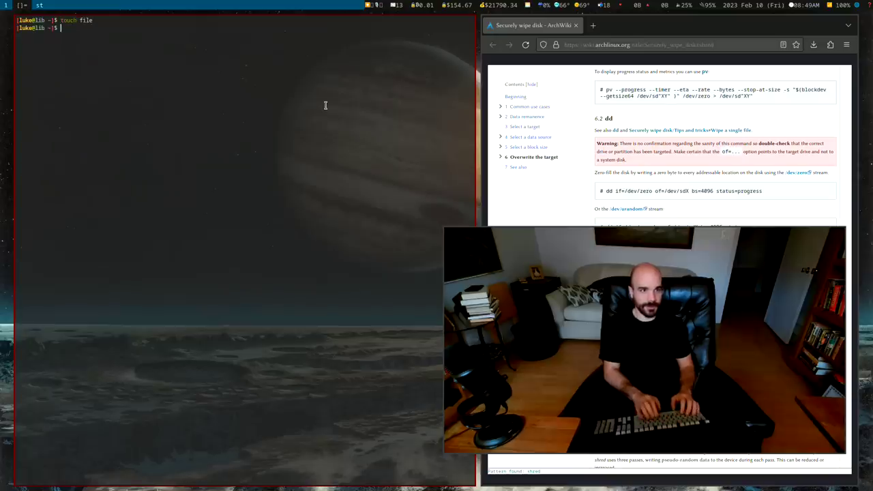
key(alt+shift+k)
key(alt+shift+k)
key(alt+shift+k)
Fill file with random data via dd if=/dev/urandom of=file, interrupting after a few seconds
text(dd if)
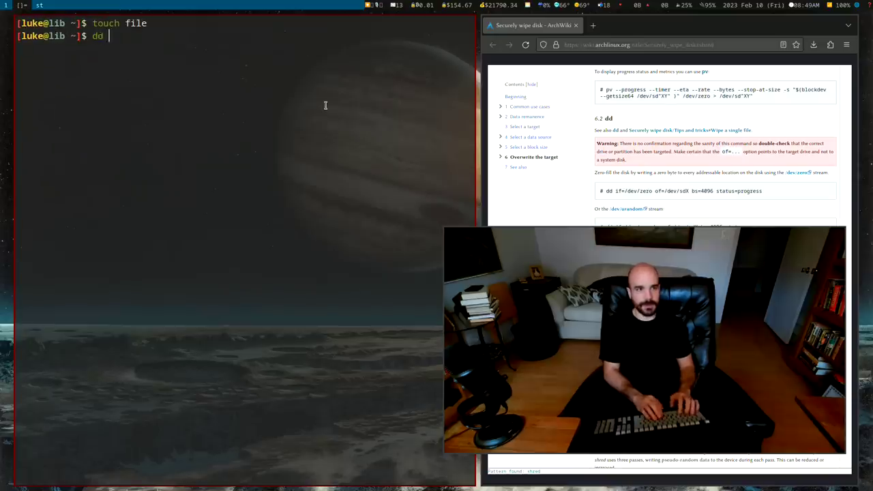
text(=)
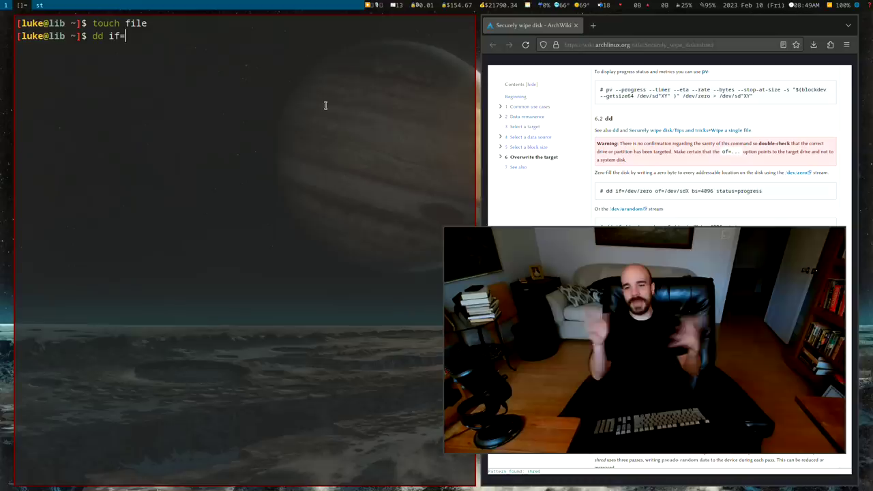
text(/dev/urandom )
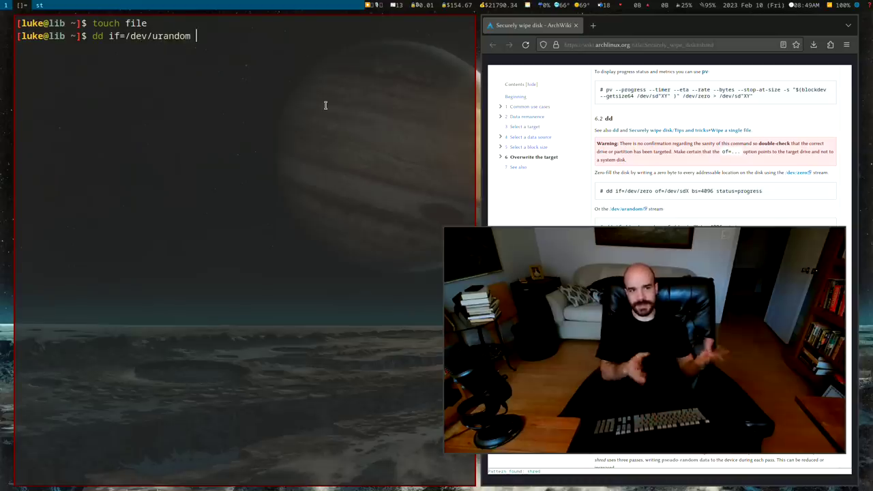
text(of=file)
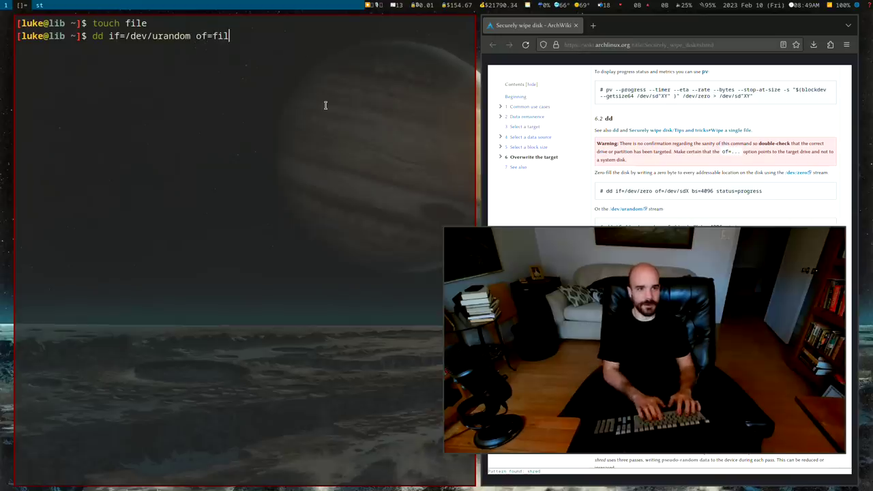
key(Return)
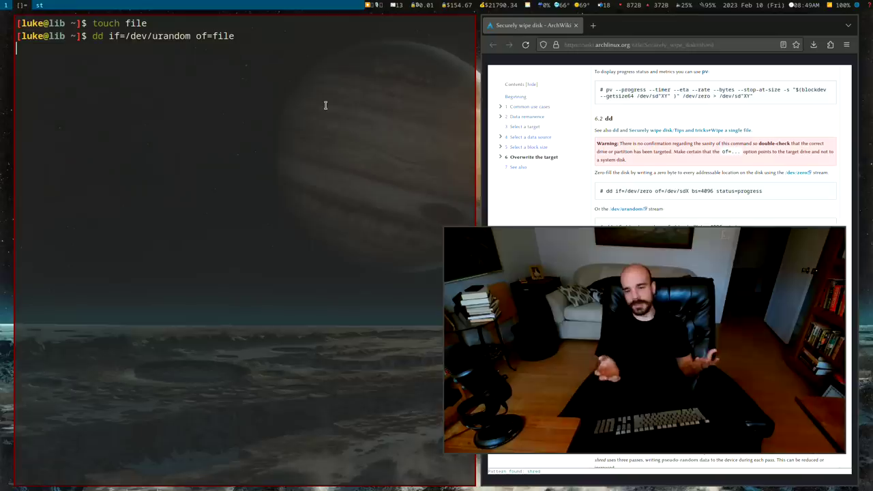
key(ctrl+c)
Open file in Neovim to its last random-byte line, quit, and run ls -l file
text(vim file)
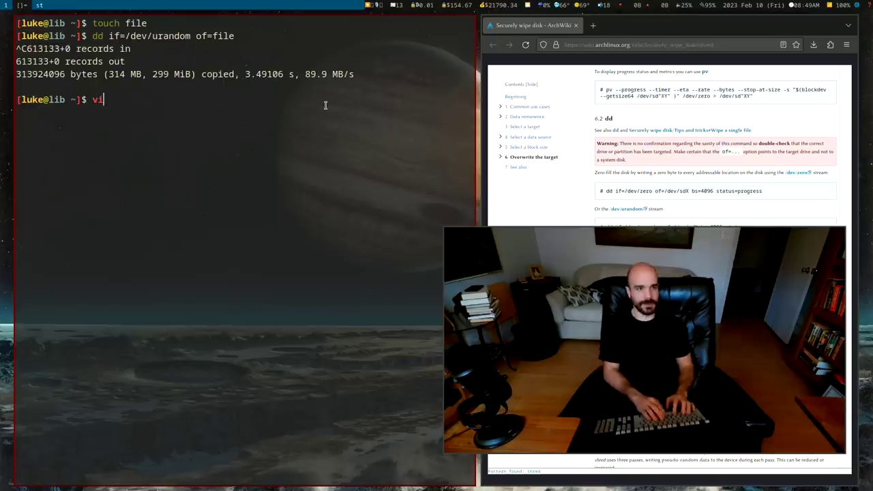
key(Return)
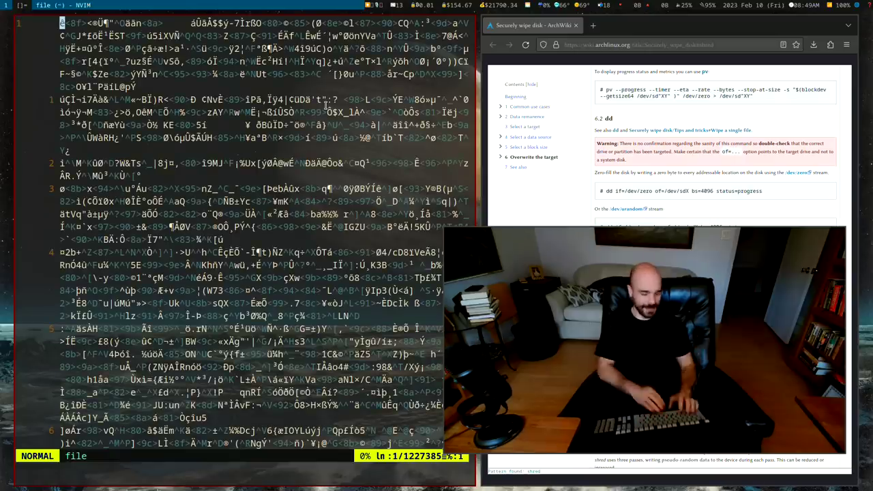
key(shift+g)
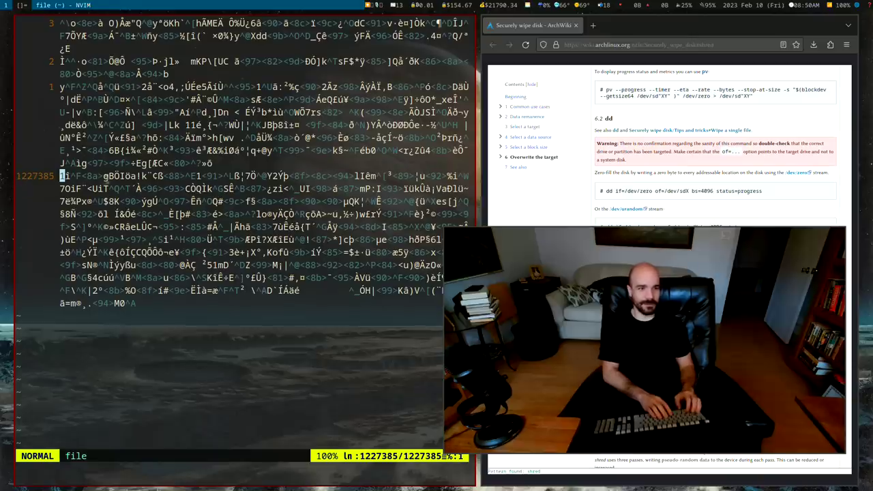
text(:q)
key(Return)
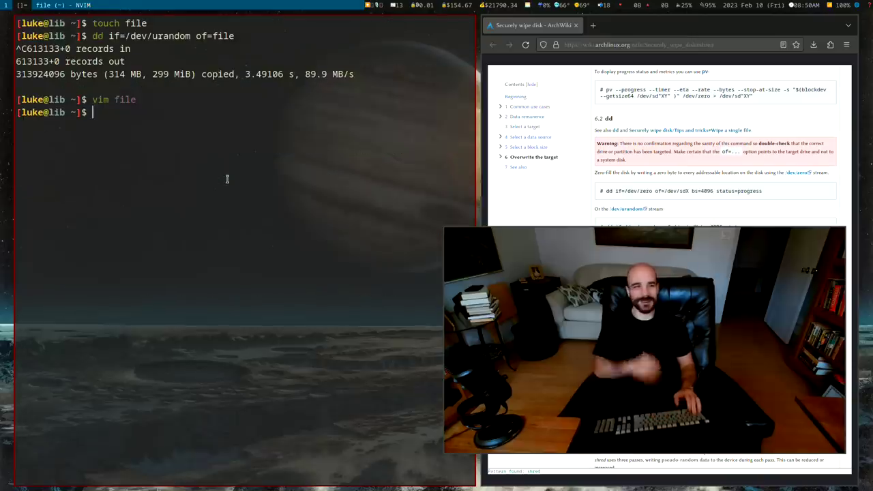
text(ls -l file)
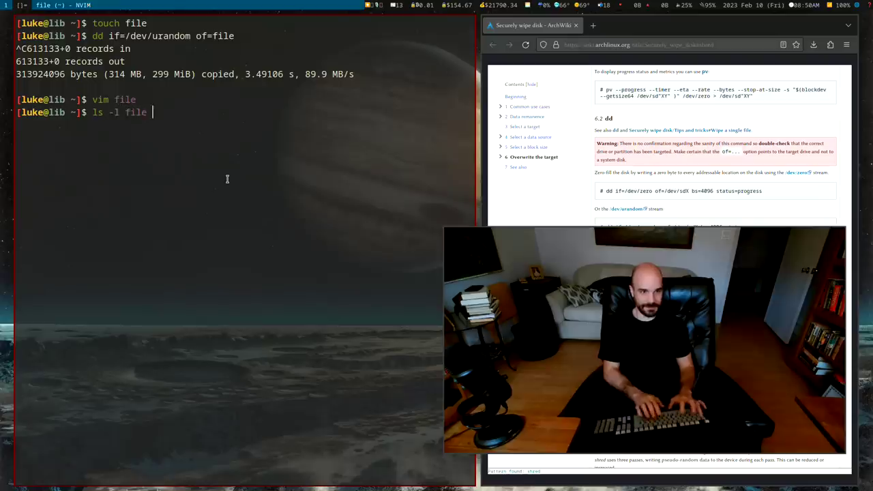
key(Return)
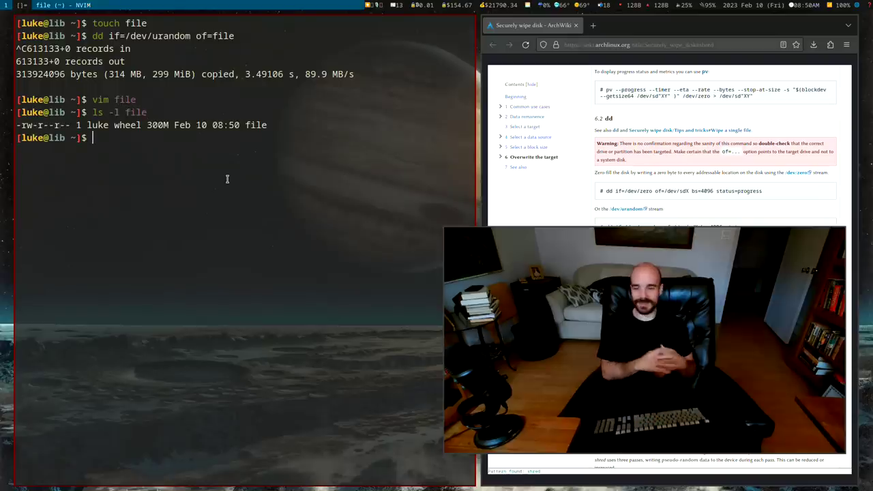
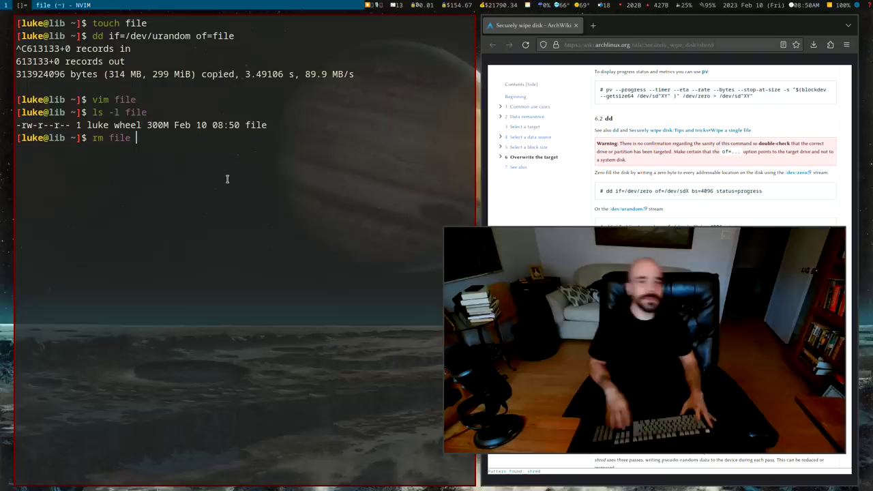
Discard the recalled rm command and rerun dd if=/dev/urandom of=file
key(Up)
key(Up)
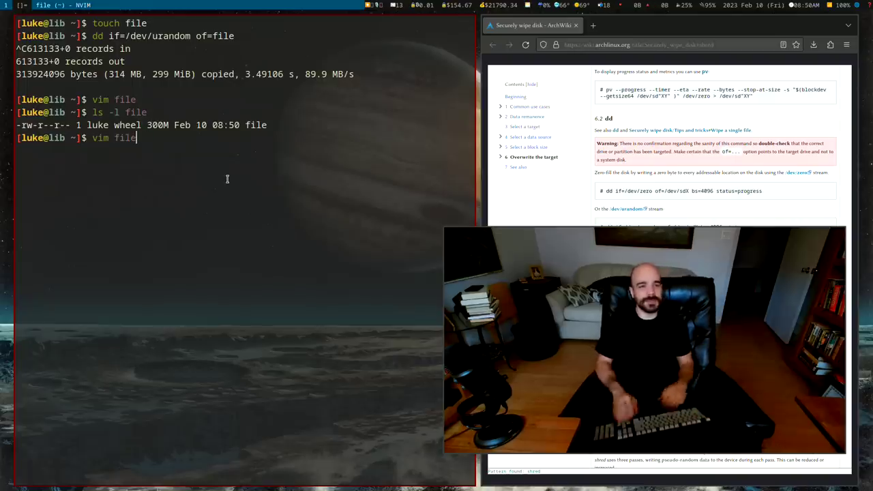
key(ctrl+u)
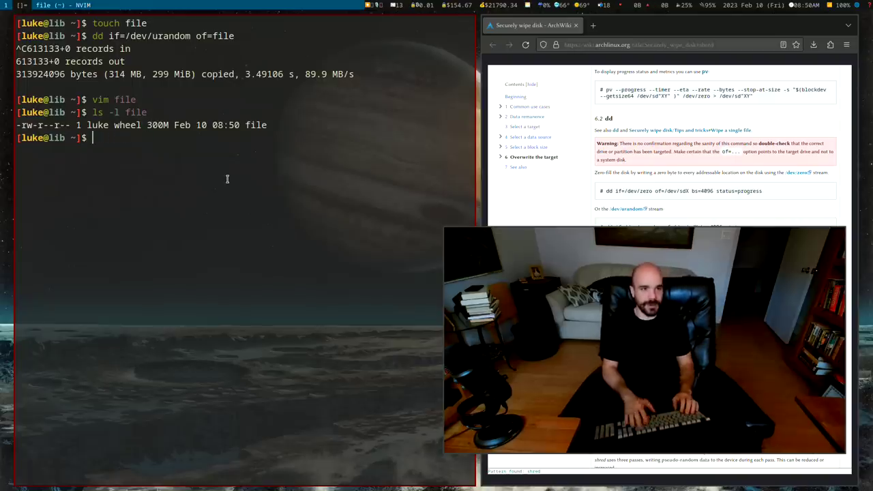
key(Up)
key(Up)
key(Down)
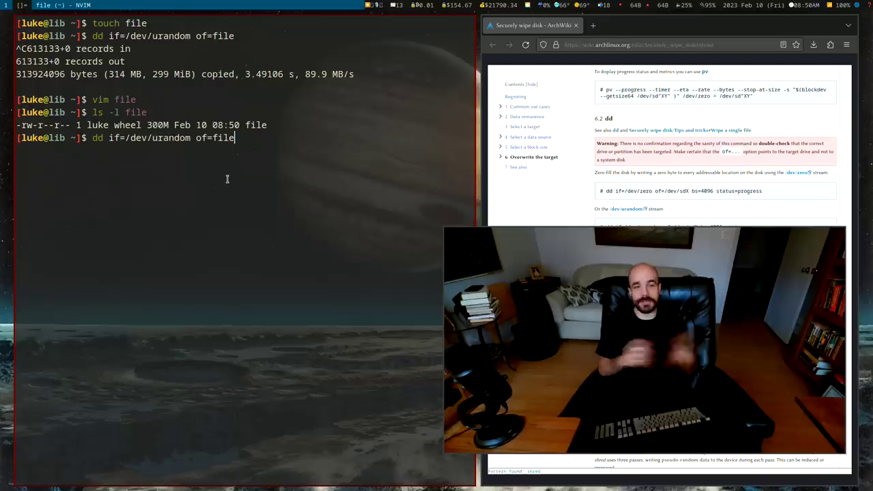
key(Return)
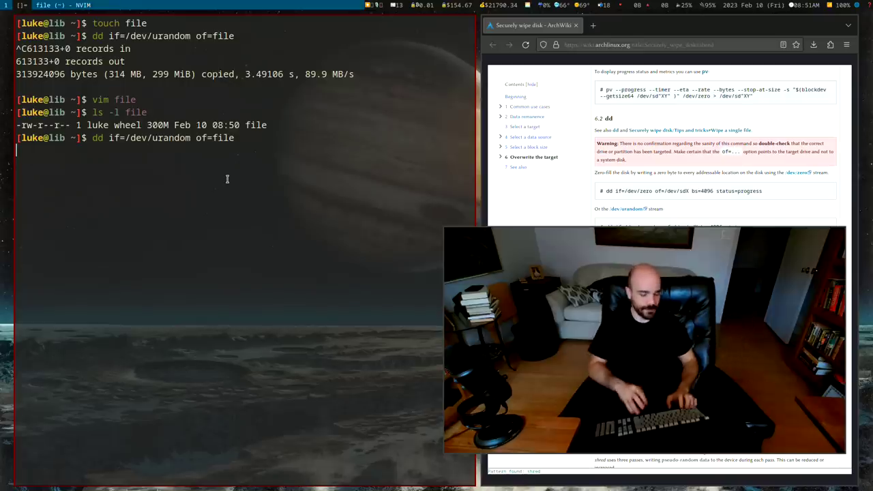
Stop the random write and list the file to confirm it is 2.5G
key(ctrl+c)
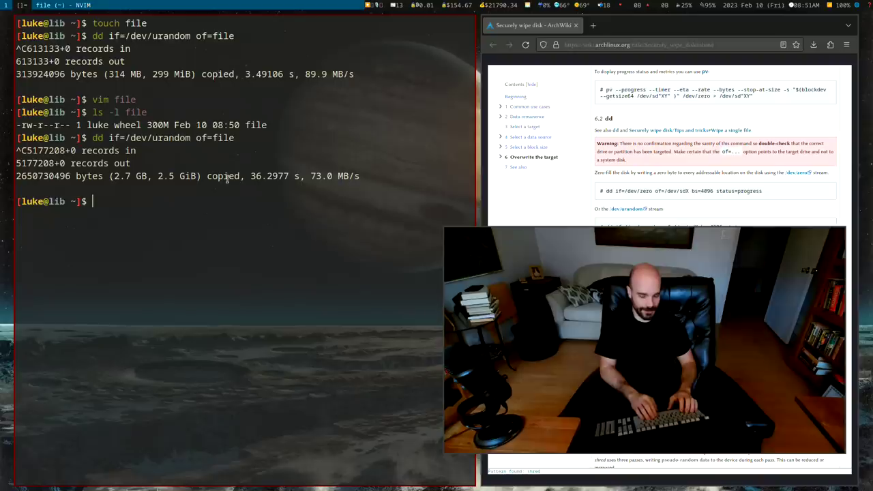
text(ls -l file)
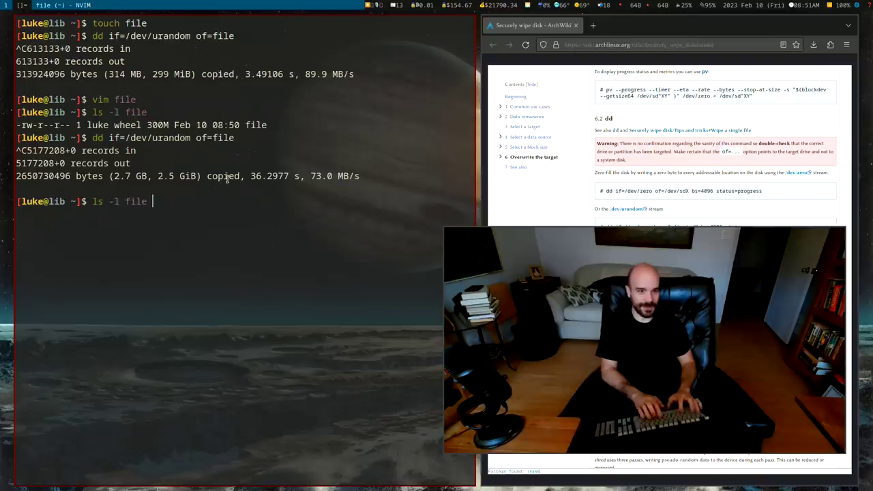
key(Return)
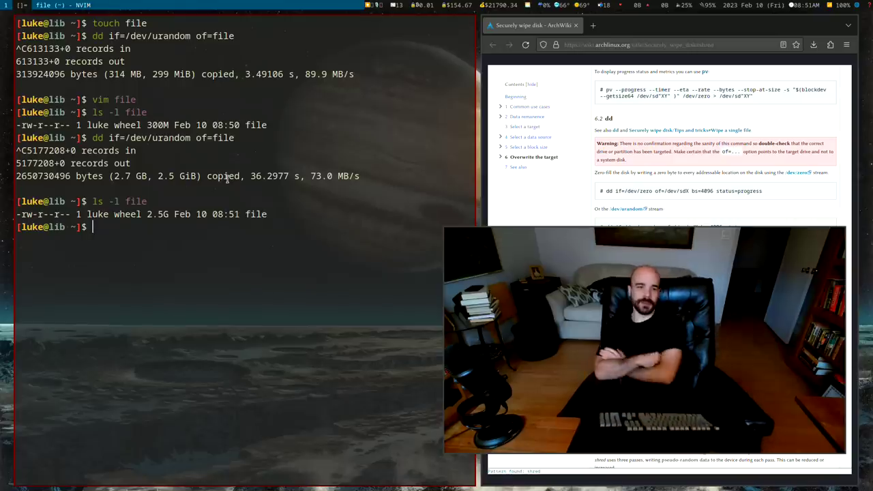
Abandon an edited zero-input dd line, then run cat /dev/zero briefly and interrupt it
key(Up)
key(Up)
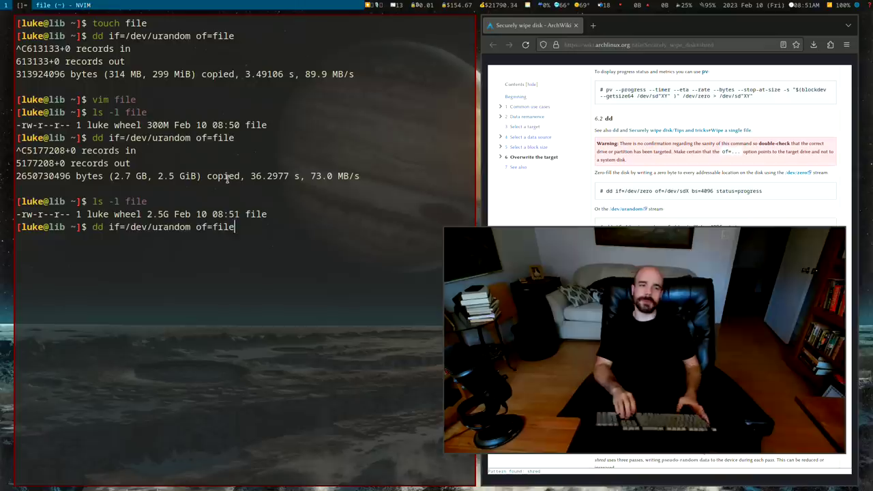
key(Left)
key(Left)
key(Left)
key(Left)
key(Left)
key(Left)
key(Left)
key(Left)
key(BackSpace)
key(BackSpace)
key(BackSpace)
key(BackSpace)
key(BackSpace)
key(BackSpace)
key(BackSpace)
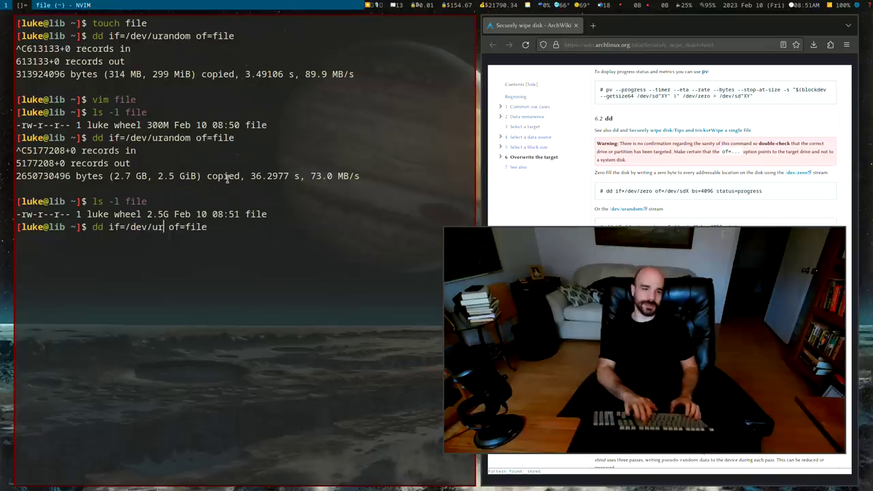
text(zer)
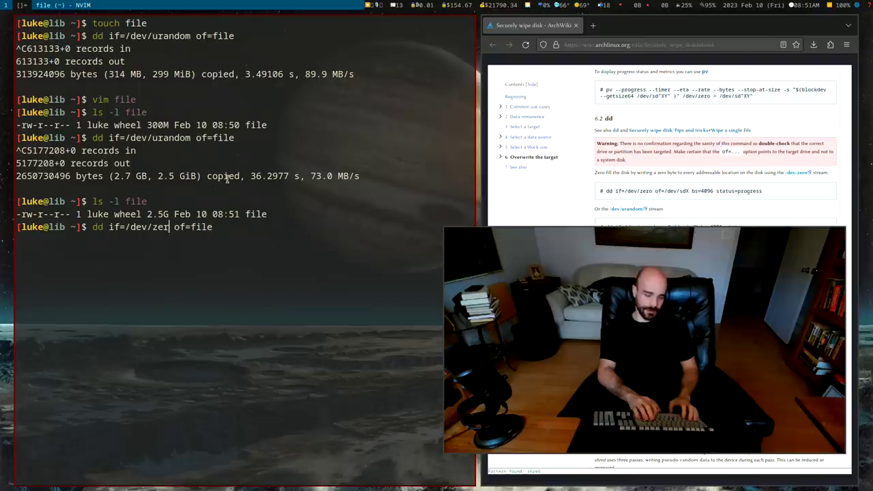
text(o)
key(Escape)
key(c)
key(c)
text(c)
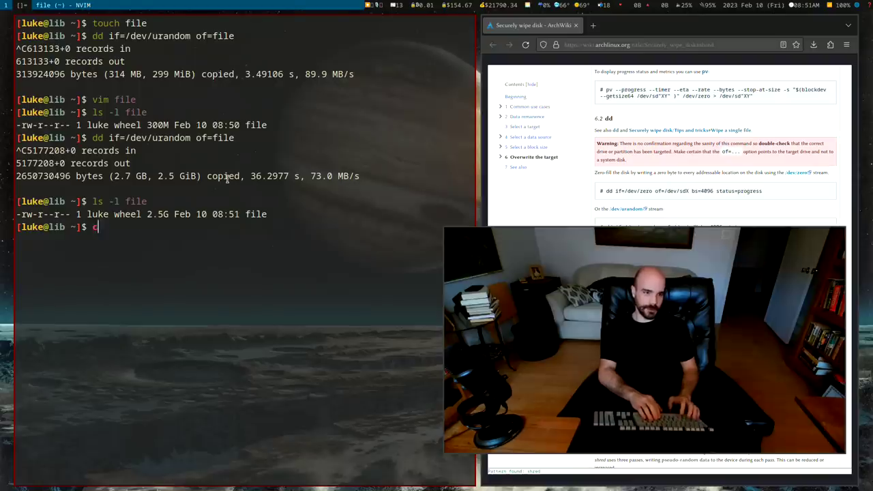
text(at /dev/zero)
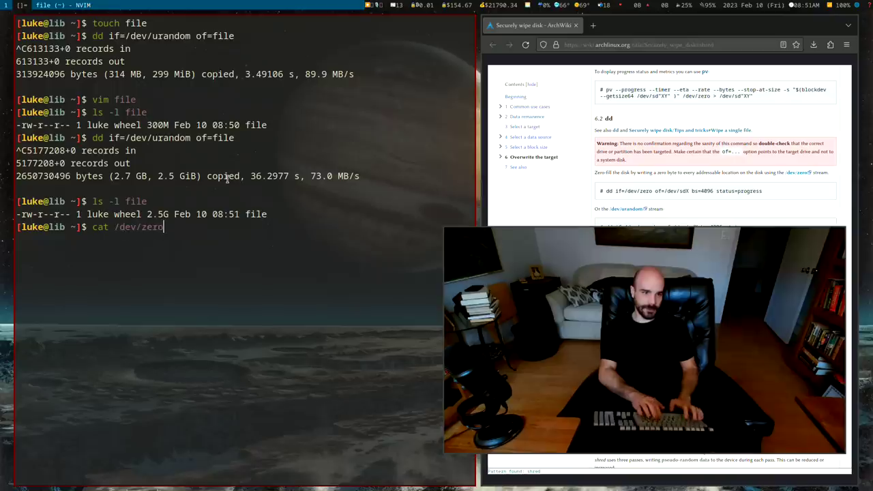
key(Return)
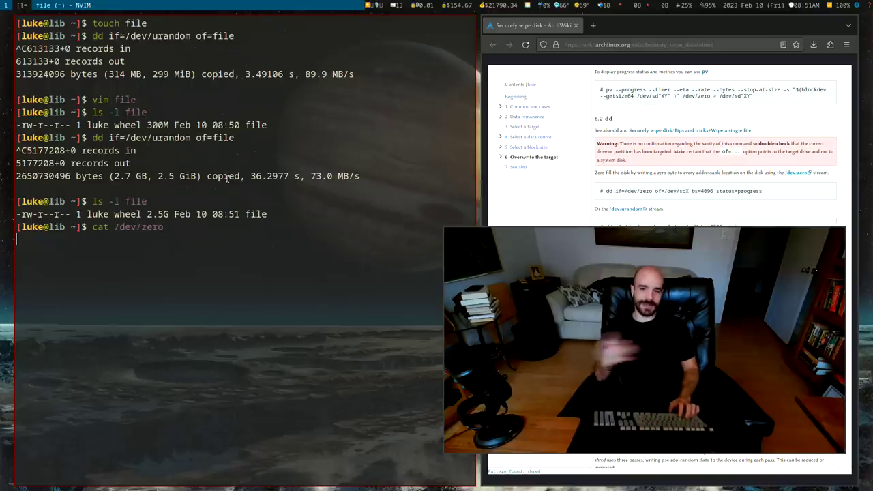
key(ctrl+c)
Run dd if=/dev/zero of=file to overwrite the file with zeros
text(ls -l file)
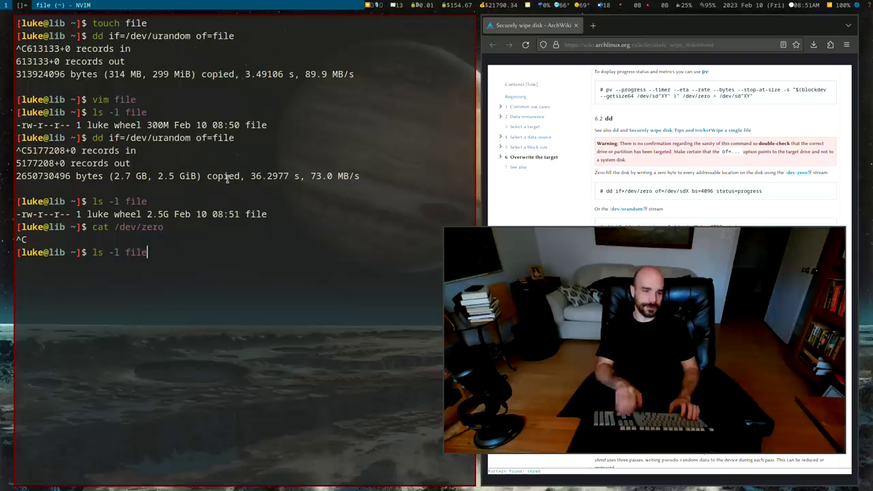
key(Escape)
key(c)
key(c)
text(dd if=)
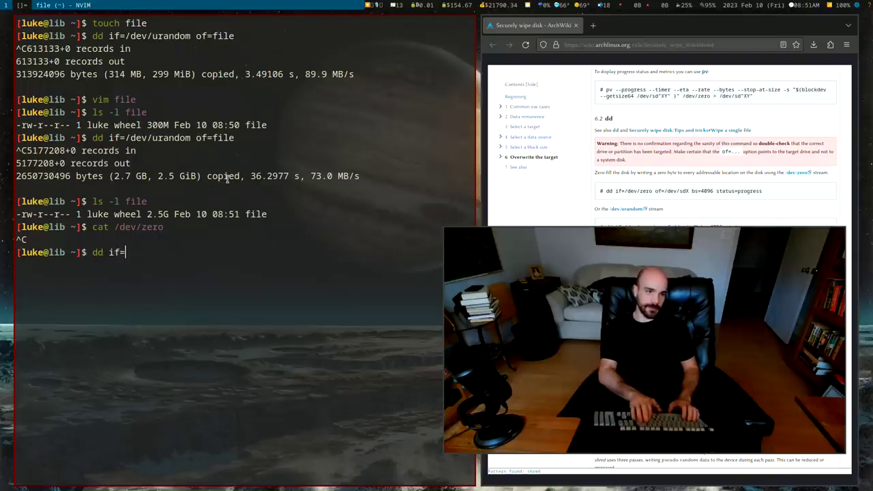
text(/dev/zero )
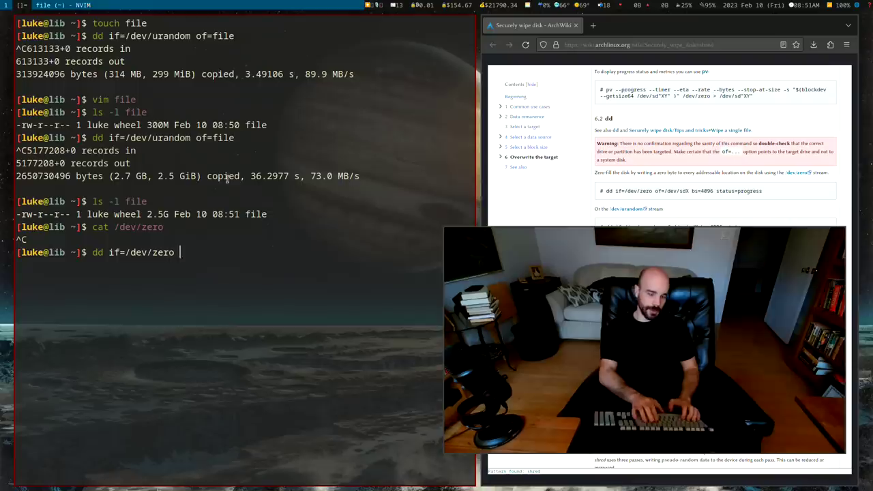
text(of=fil)
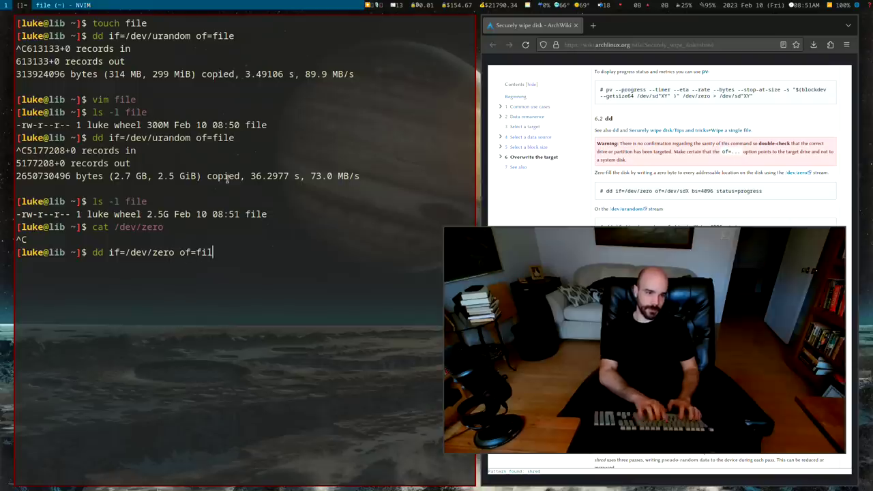
text(e)
key(Return)
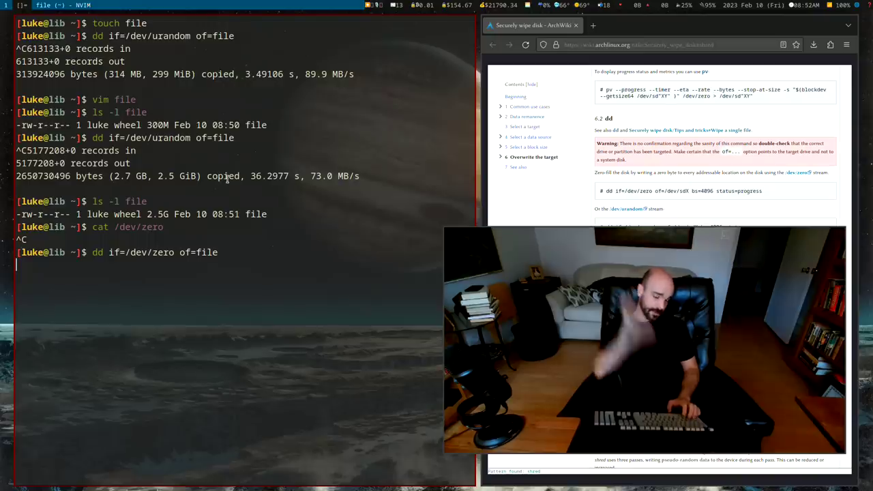
Restart the zero dd with status=progress and let it report up to about 13 GB written
key(ctrl+c)
key(Up)
text(st)
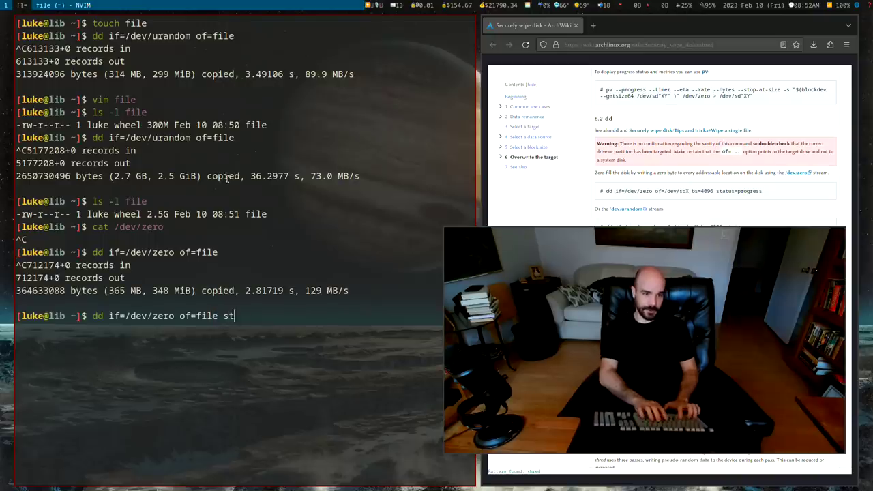
text(atus=p)
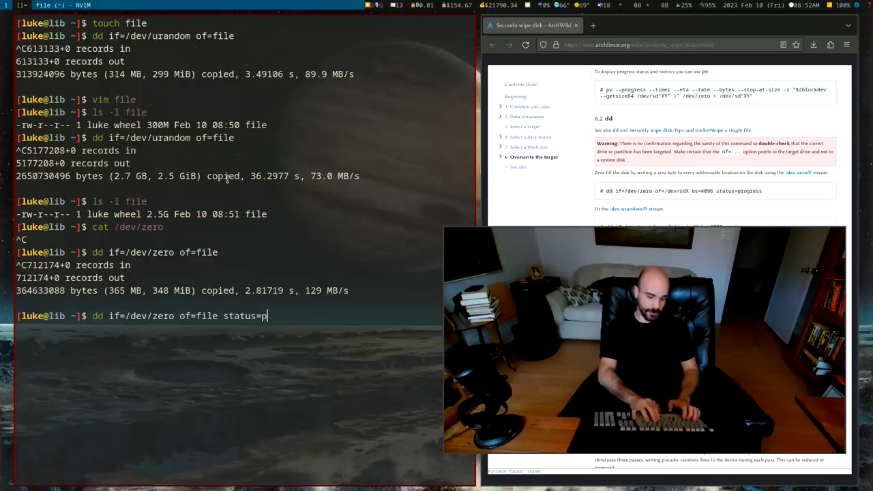
text(rogress)
key(Return)
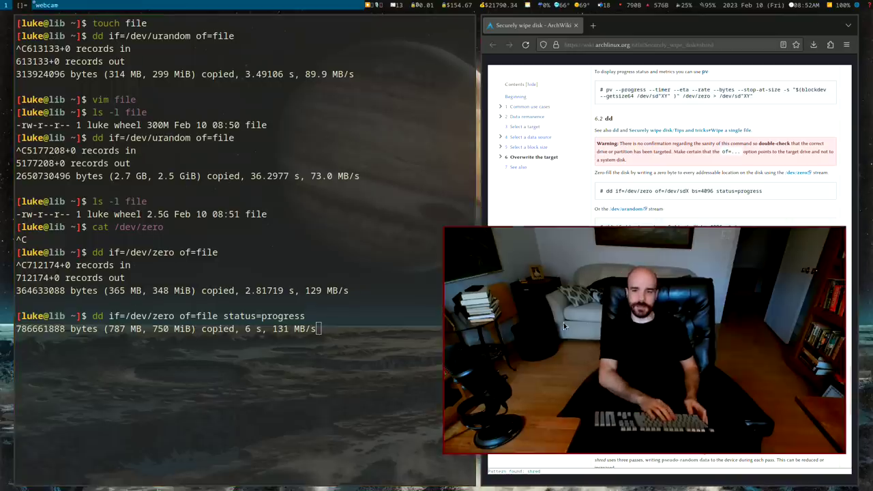
drag(563, 325, 140, 149)
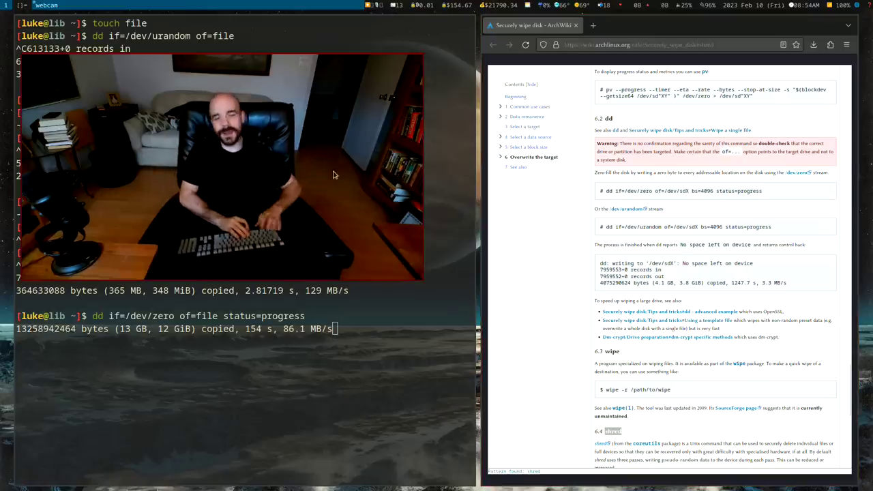
key(ctrl+c)
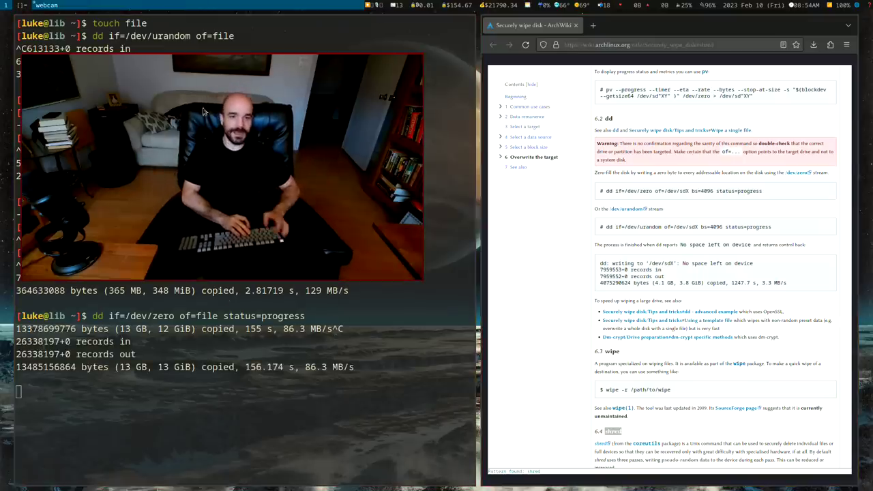
drag(225, 94, 601, 158)
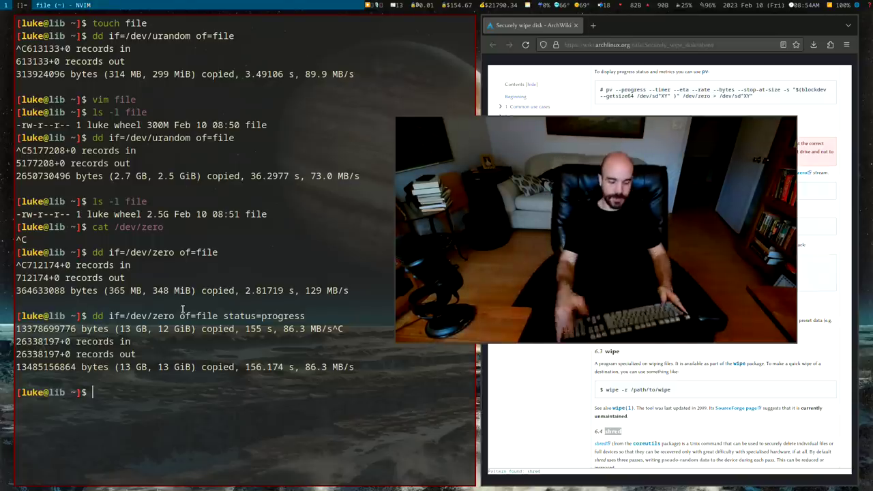
Unlock the 3.7G drive /dev/sdc1 and mount it at a newly created /mnt/usb
key(super+F9)
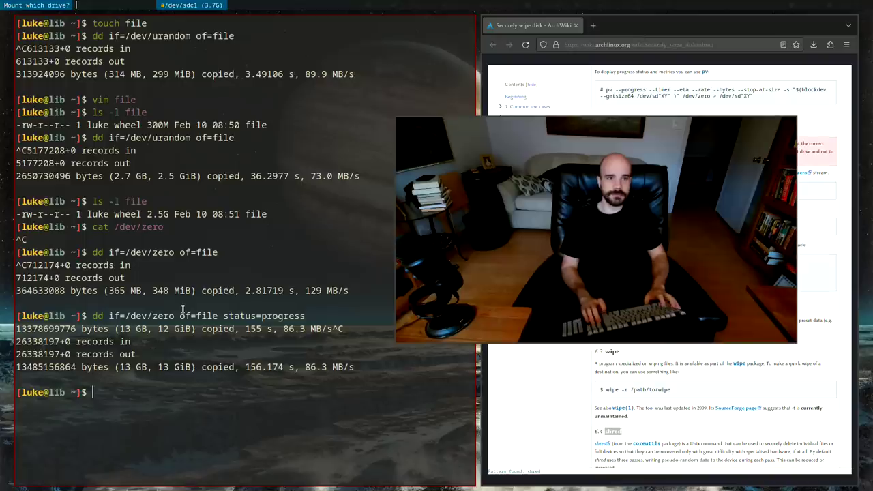
key(Return)
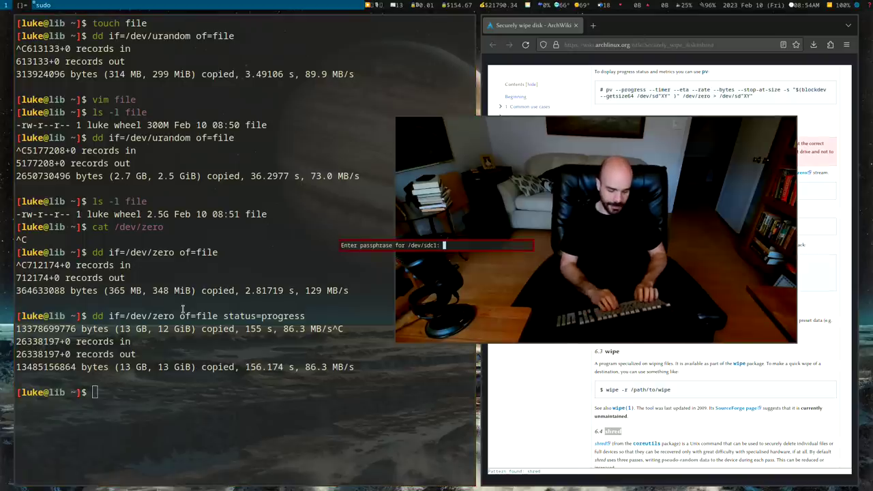
key(Return)
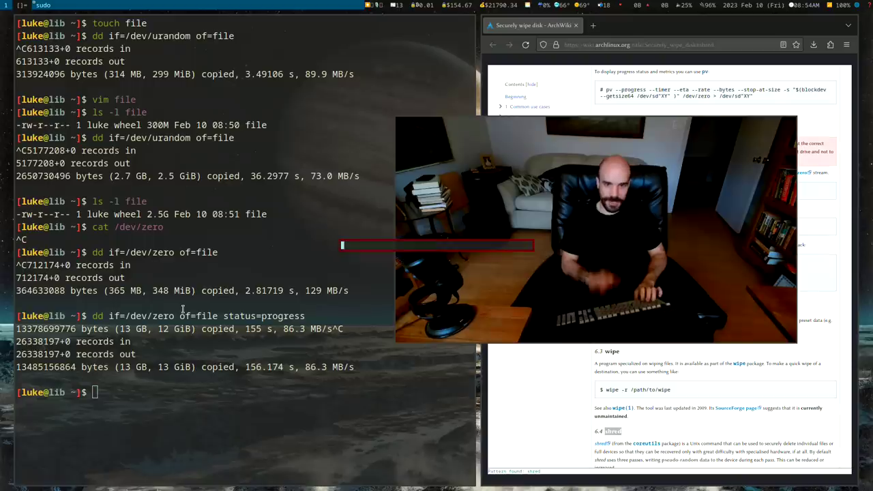
key(Return)
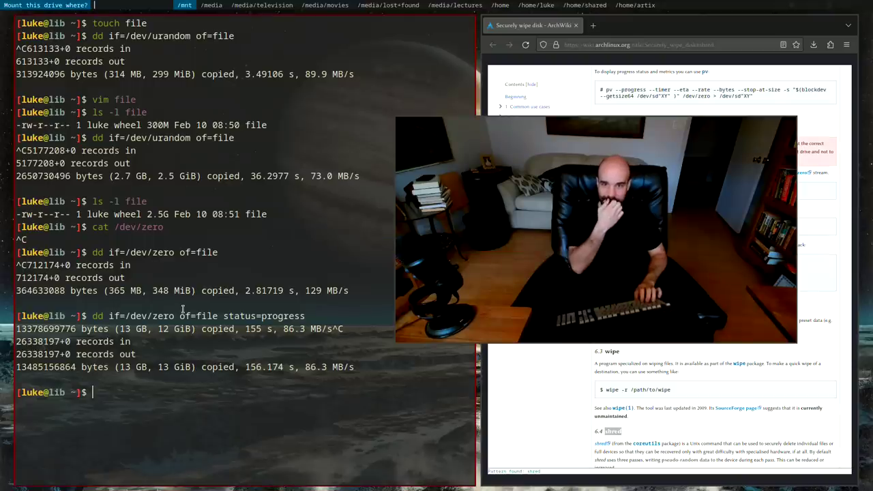
text(/mnt/usb)
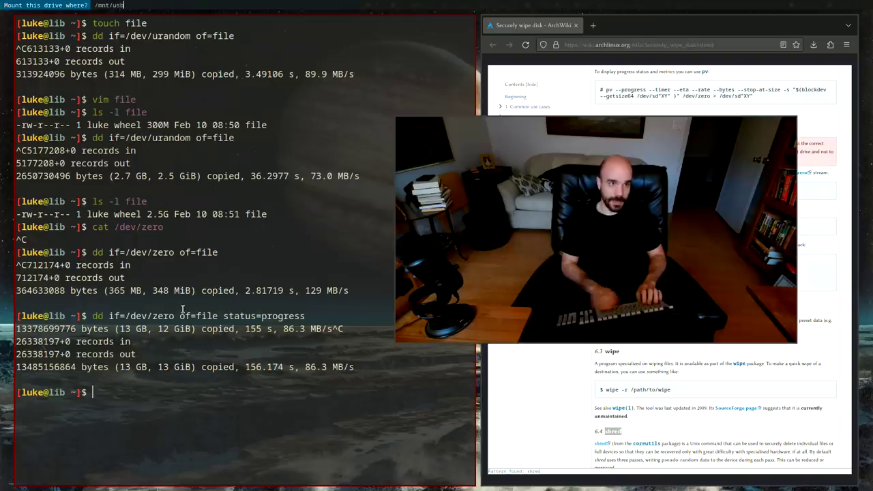
key(Return)
text(y)
key(Return)
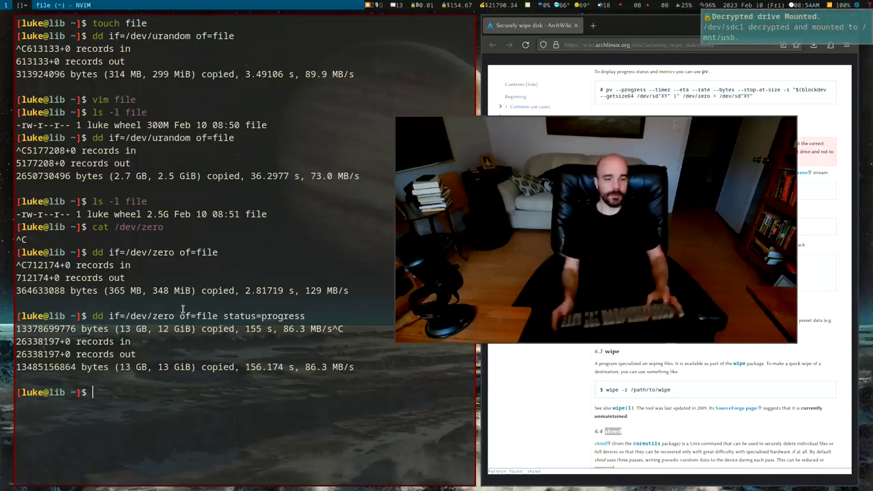
List /mnt/usb on a cleared screen to show secret-file
text(ls /mnt/)
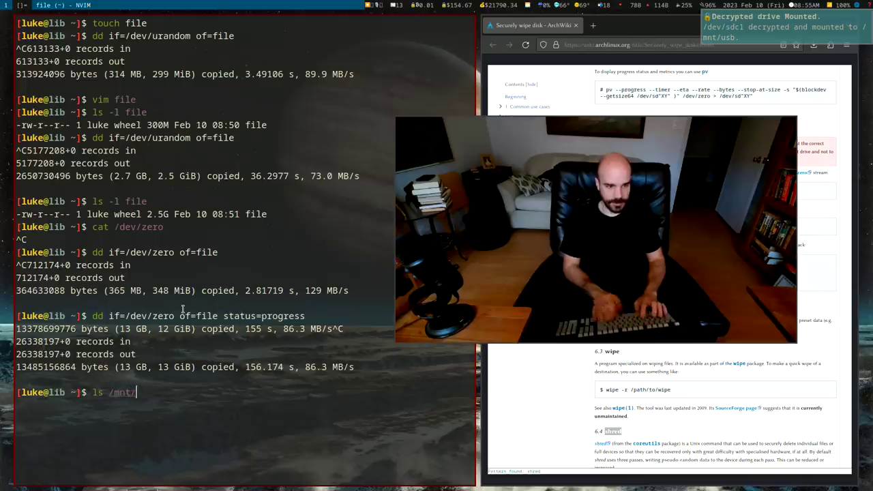
text(usb/)
key(Return)
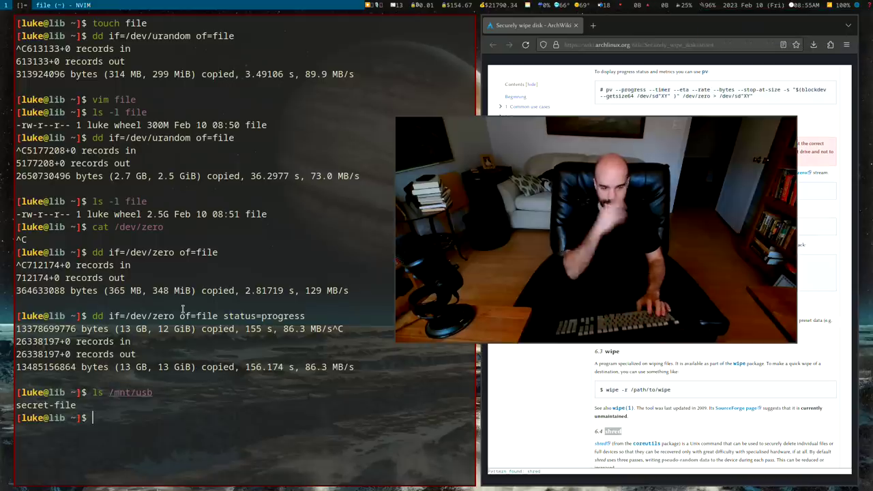
key(ctrl+l)
key(Up)
key(Return)
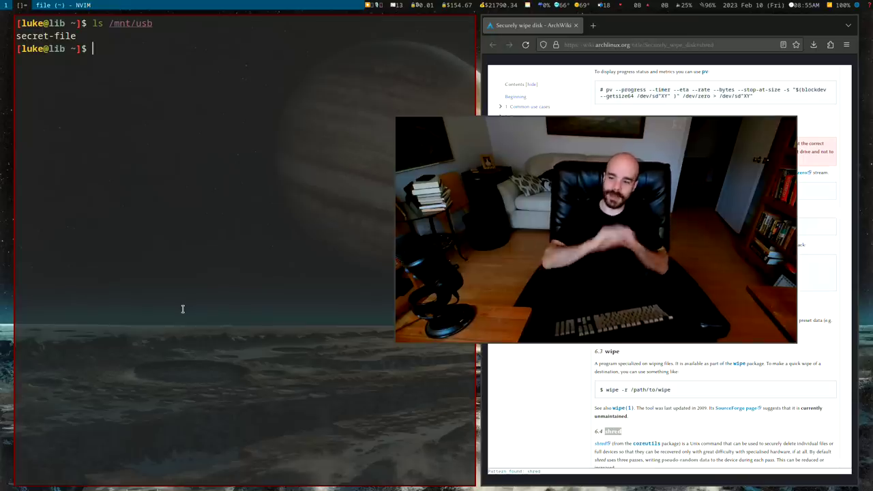
Run dd if=/dev/urandom of=/mnt/usb/junk status=progress, which fails with Permission denied
text(dd o)
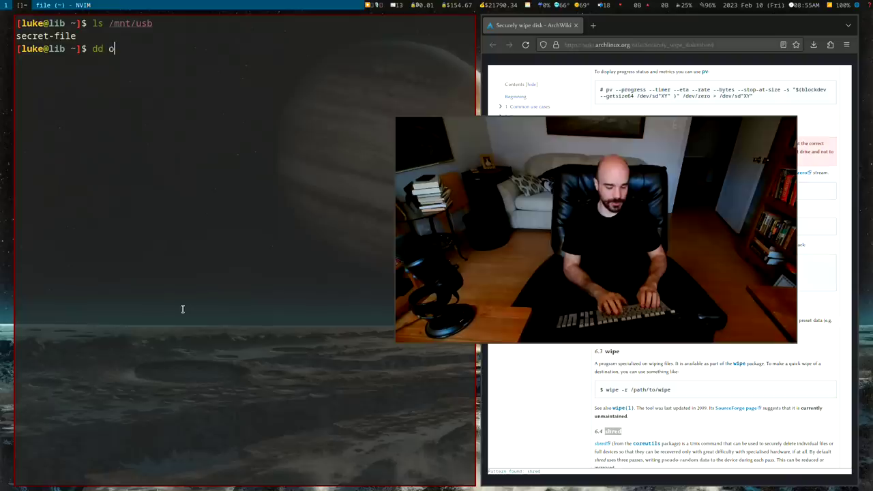
key(BackSpace)
text(if)
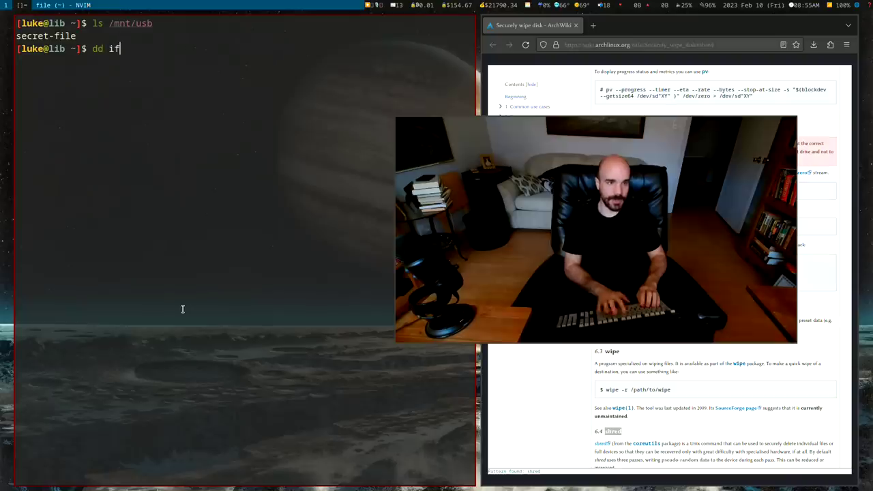
text(=/dev/ur)
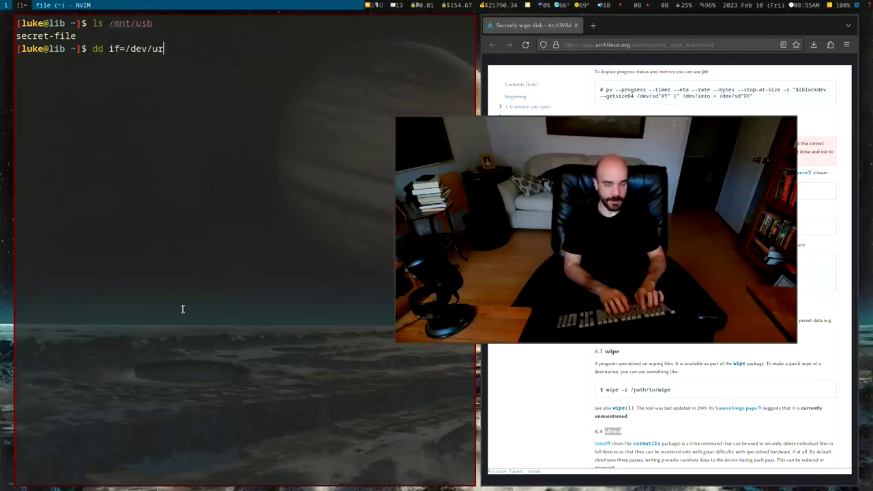
text(andom of)
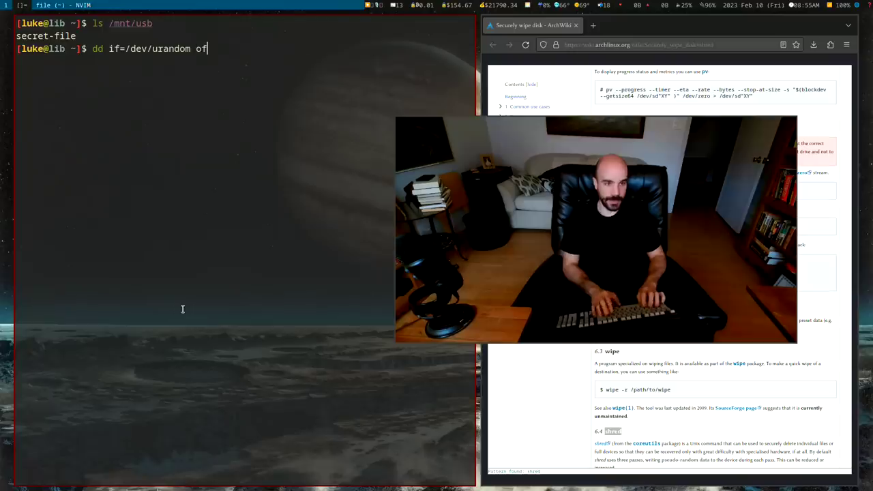
text(=/)
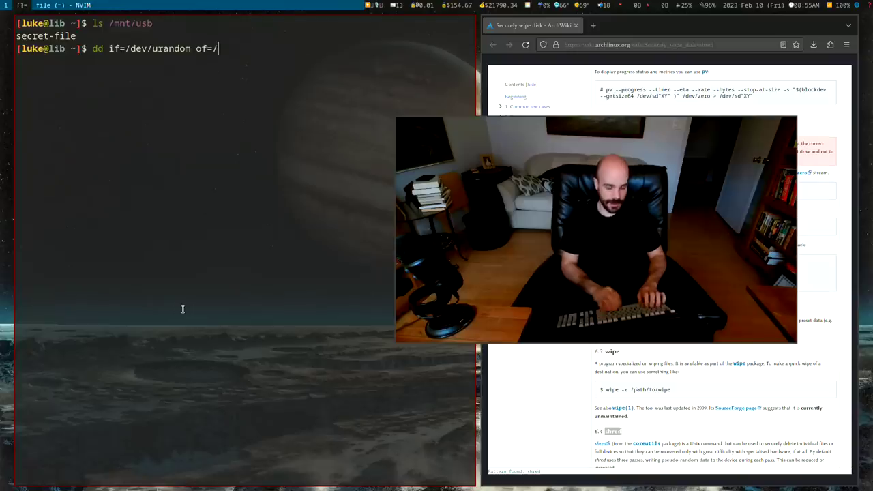
text(mnt/usb/)
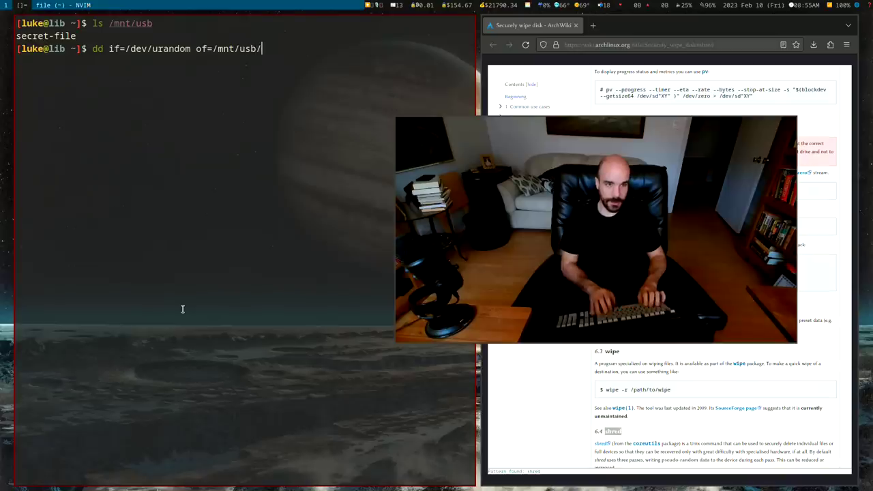
text(junk s)
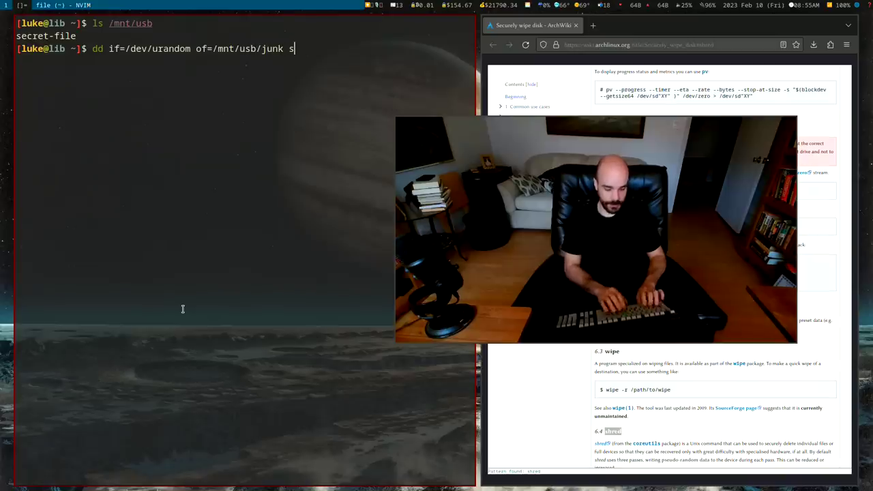
text(tatus=pr)
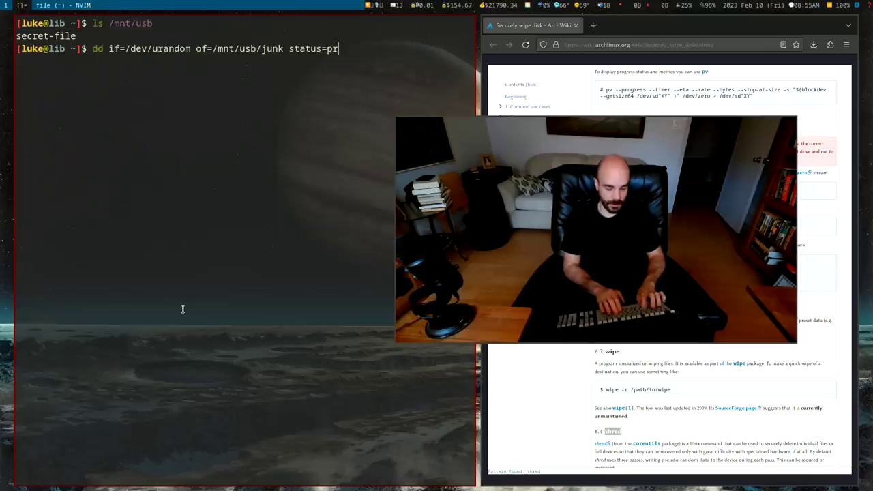
text(ogress)
key(Return)
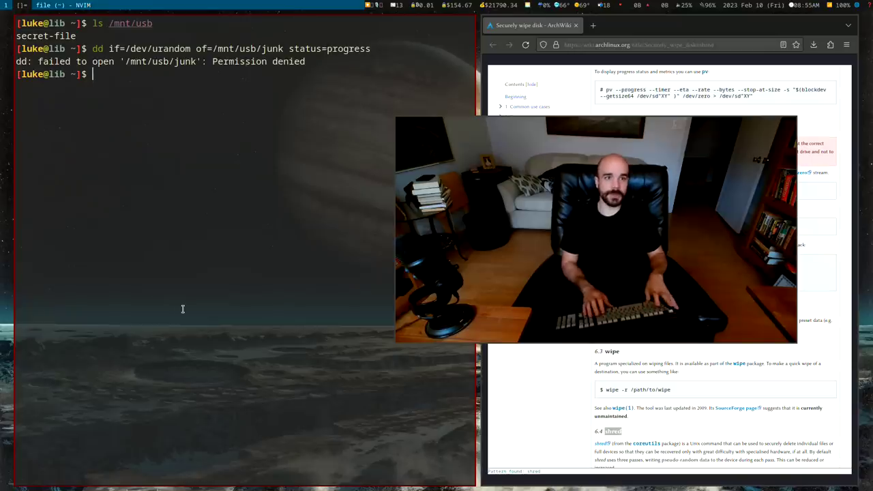
Rerun the same junk-writing dd command prefixed with sudo
key(Up)
key(ctrl+a)
text(sudo)
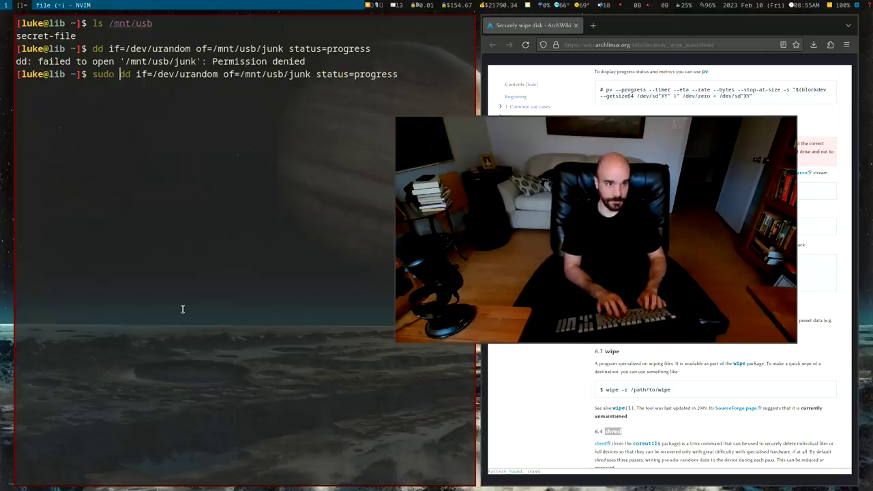
key(Return)
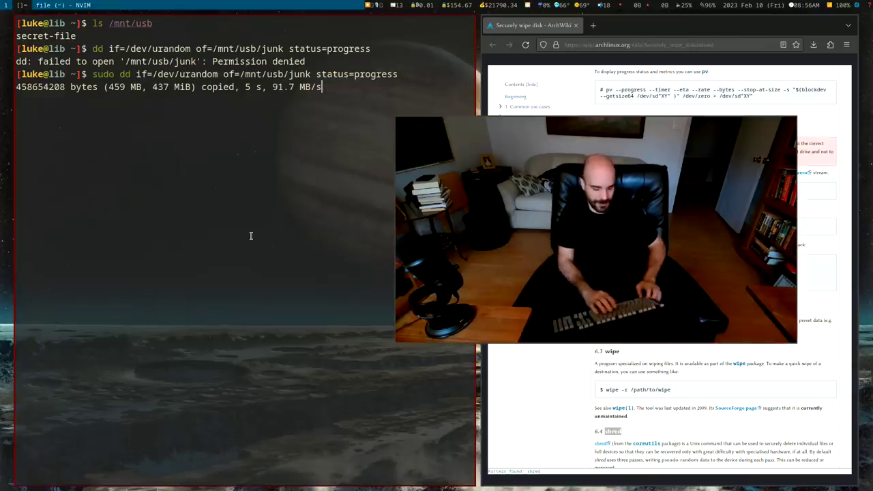
key(super+Return)
text(df -h)
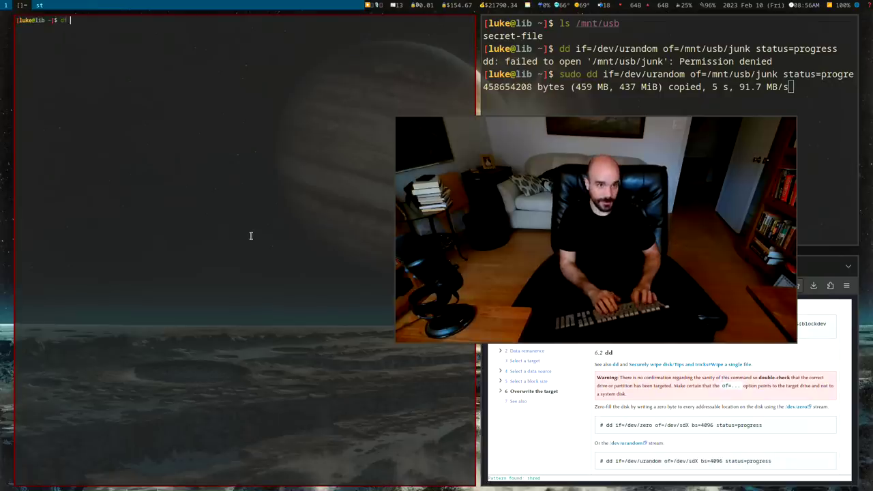
key(Return)
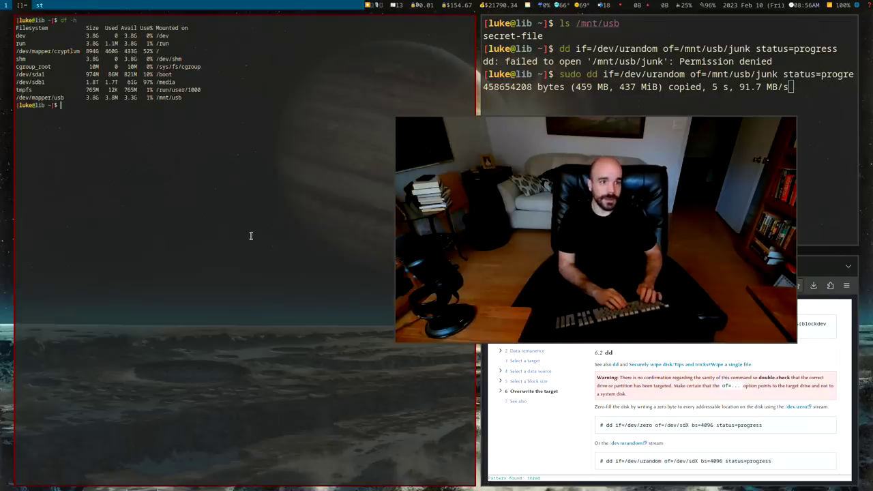
key(ctrl+d)
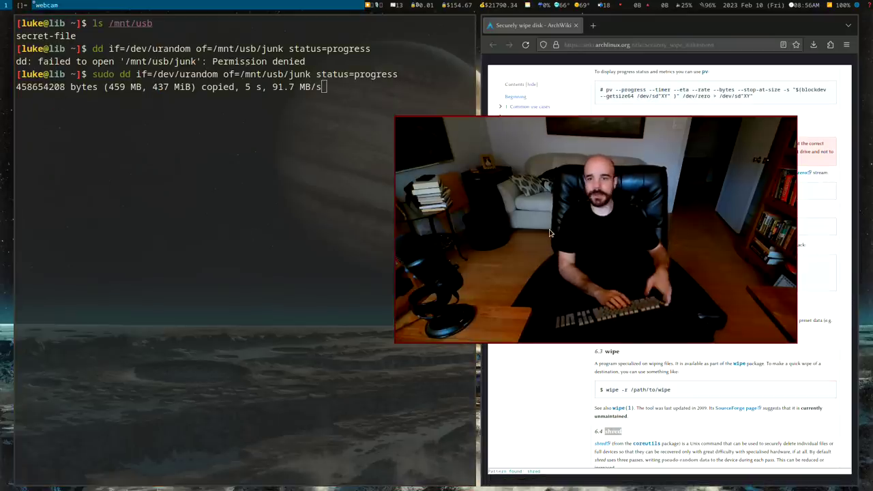
drag(562, 230, 198, 246)
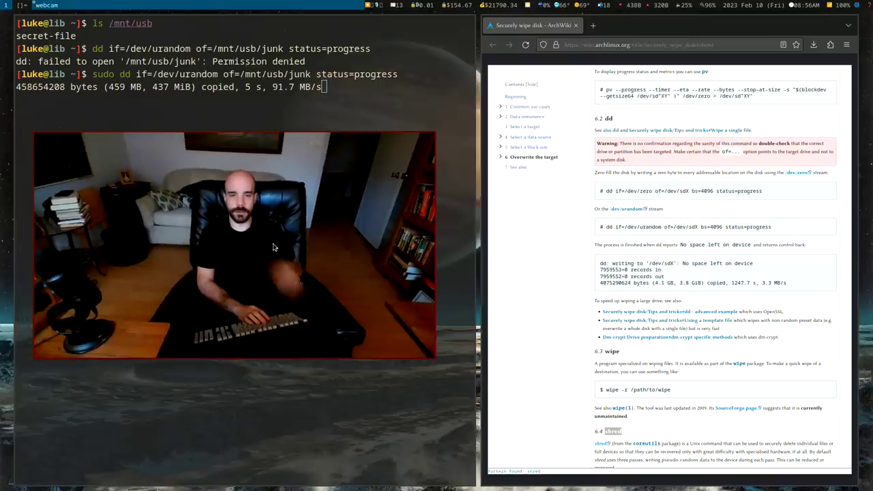
scroll(631, 243, up, 2)
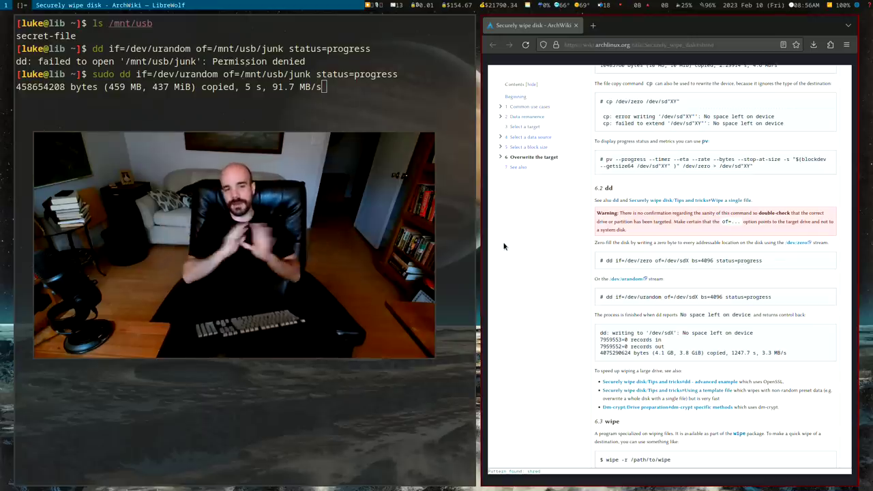
Open a spare terminal, type shred, and close it again
key(super+Return)
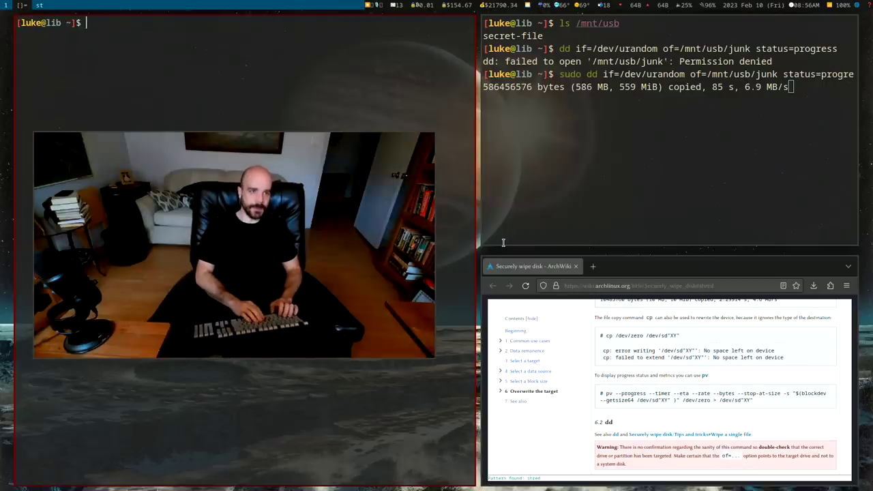
text(shred)
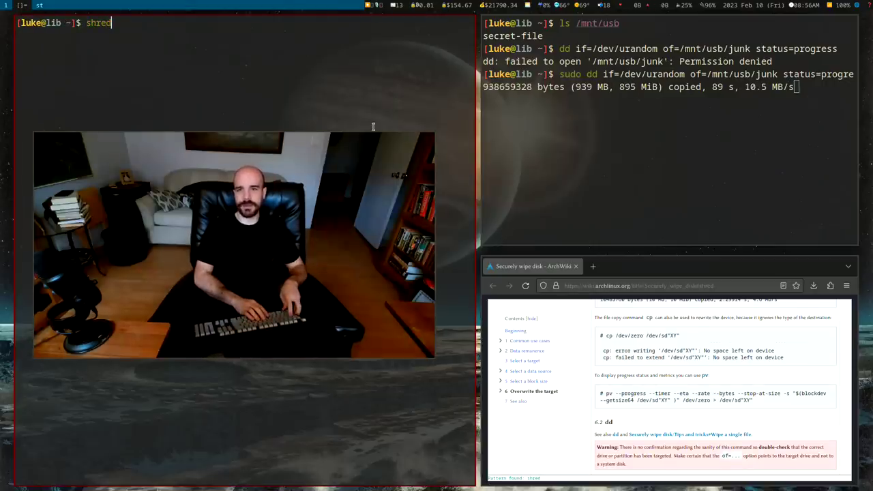
key(super+q)
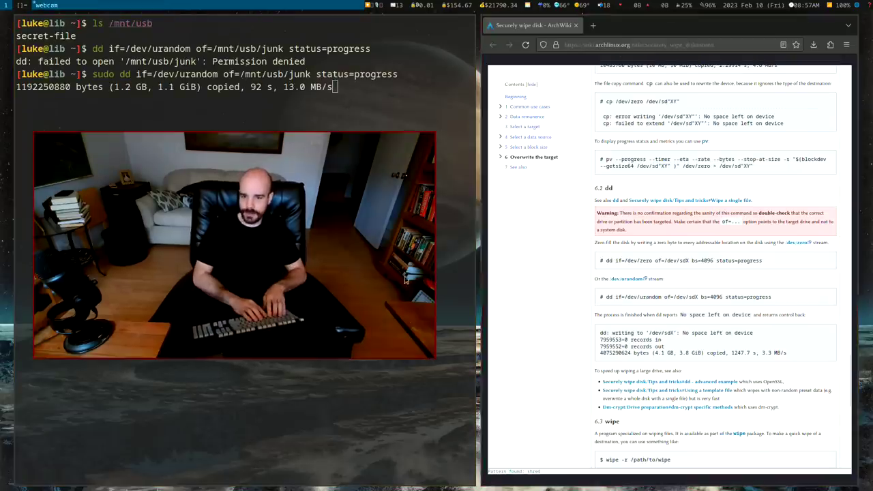
Scroll the ArchWiki page to section 6.4 shred and select the shred -v /dev/sdX command
scroll(565, 284, down, 5)
scroll(563, 284, down, 4)
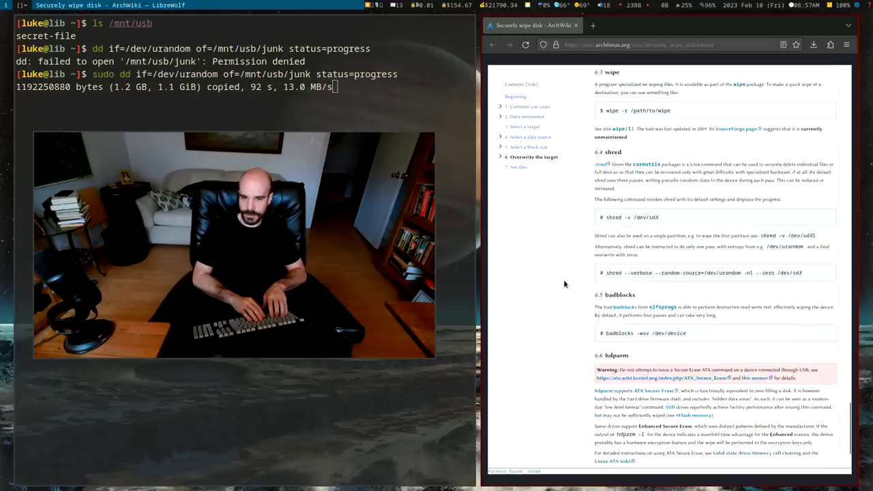
scroll(563, 283, up, 9)
scroll(564, 283, down, 3)
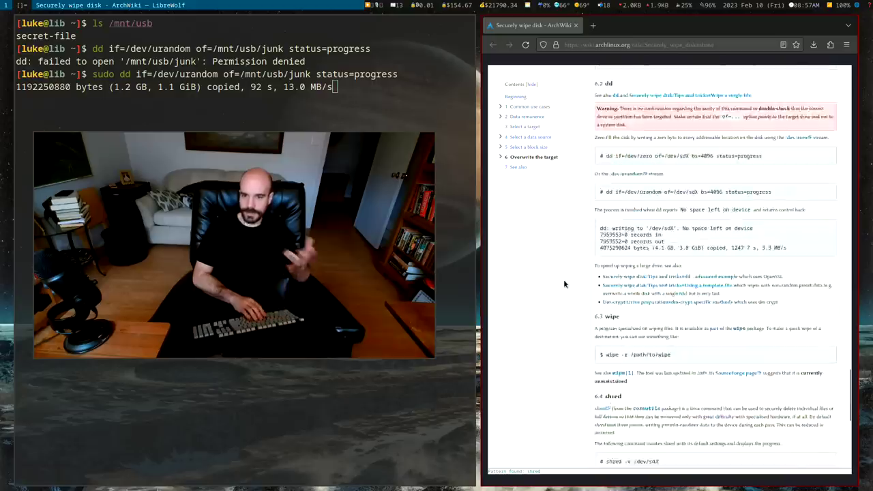
triple_click(657, 274)
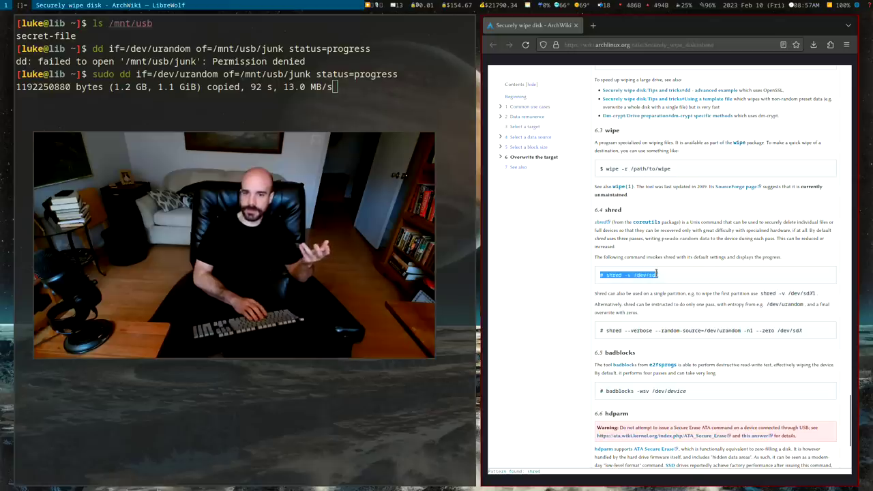
double_click(641, 275)
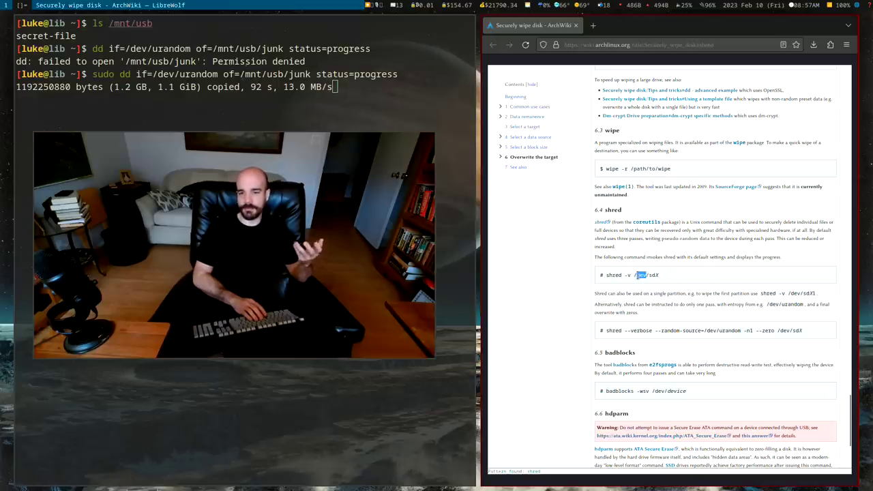